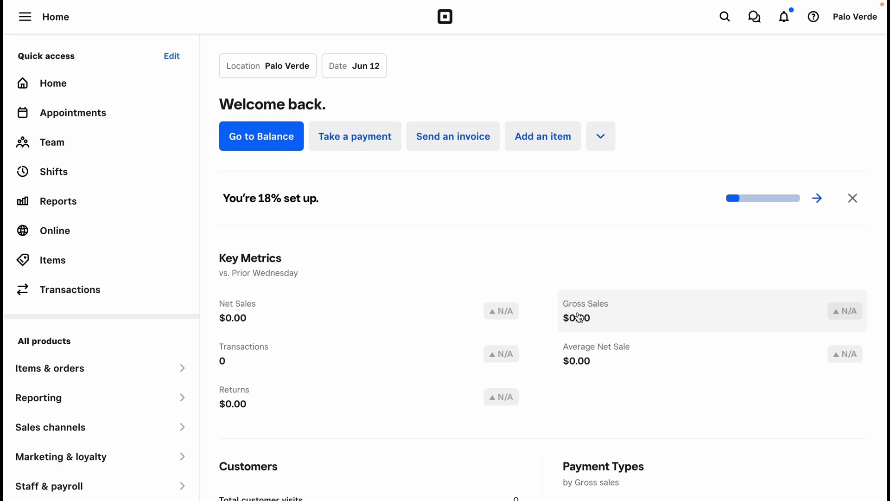
Switch to the bitship.app tab and browse its features, testimonials and pricing plans
{"action": "mouse_move", "coordinate": [6, 350]}
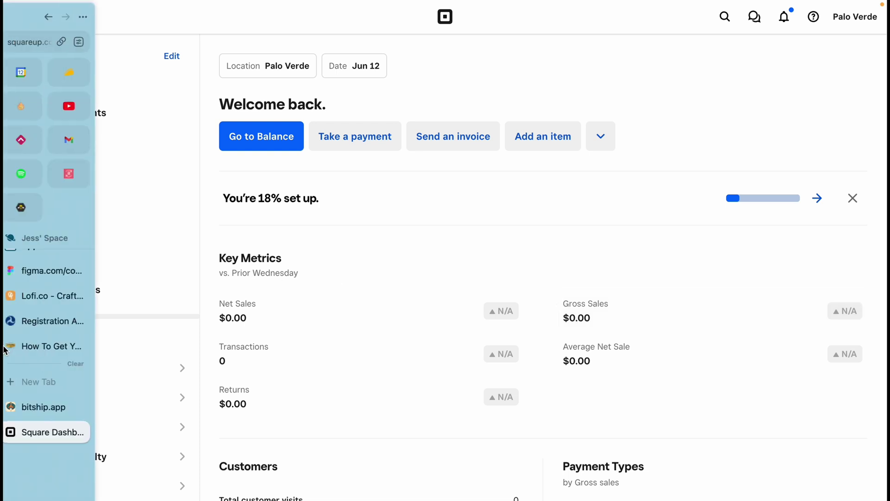
{"action": "left_click", "coordinate": [42, 408]}
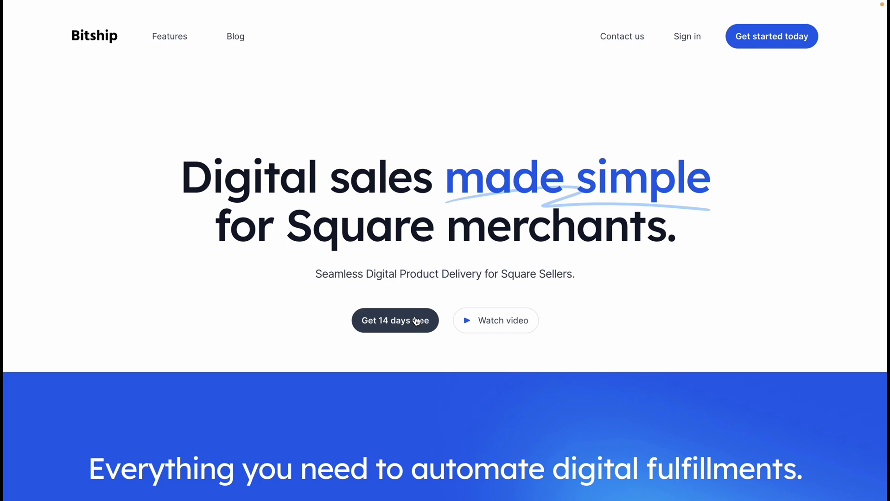
{"action": "scroll", "coordinate": [412, 322], "scroll_direction": "down", "scroll_amount": 5}
{"action": "scroll", "coordinate": [413, 323], "scroll_direction": "down", "scroll_amount": 5}
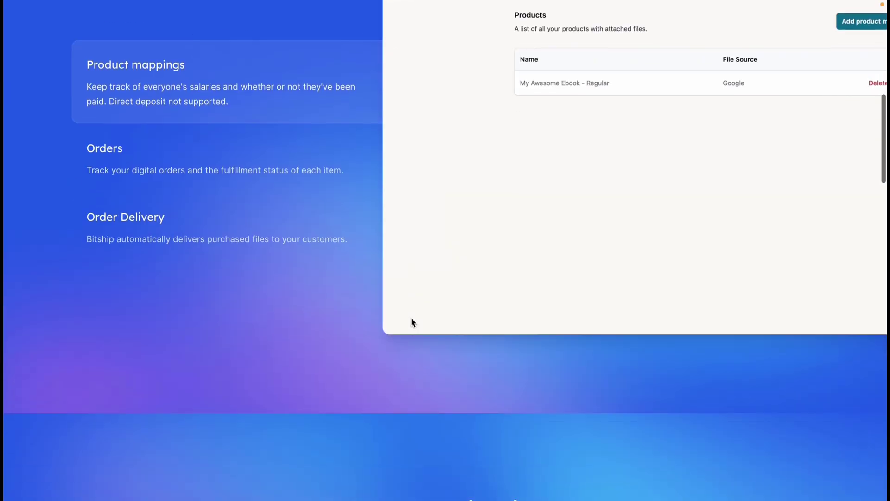
{"action": "scroll", "coordinate": [412, 322], "scroll_direction": "up", "scroll_amount": 4}
{"action": "scroll", "coordinate": [412, 321], "scroll_direction": "down", "scroll_amount": 1}
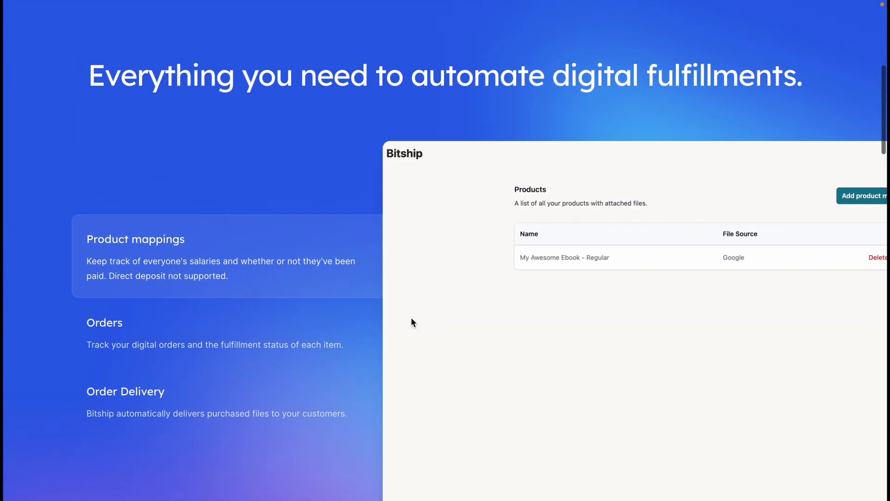
{"action": "scroll", "coordinate": [412, 322], "scroll_direction": "down", "scroll_amount": 6}
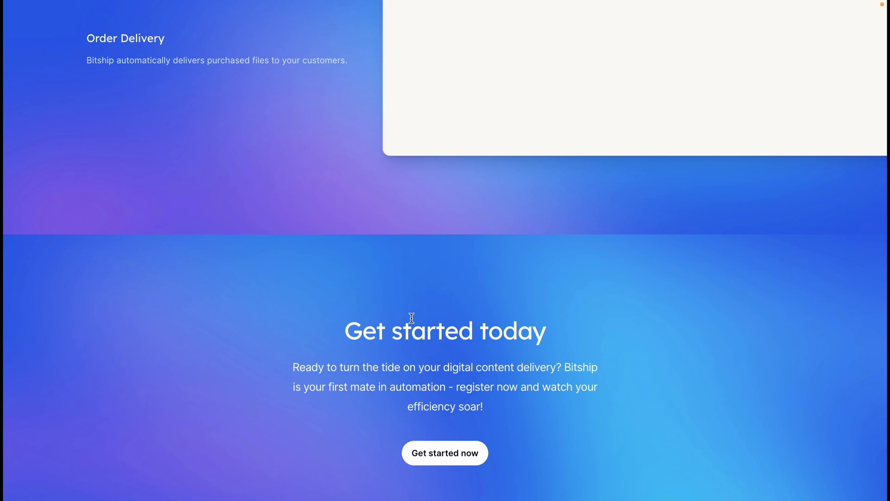
{"action": "scroll", "coordinate": [412, 317], "scroll_direction": "down", "scroll_amount": 9}
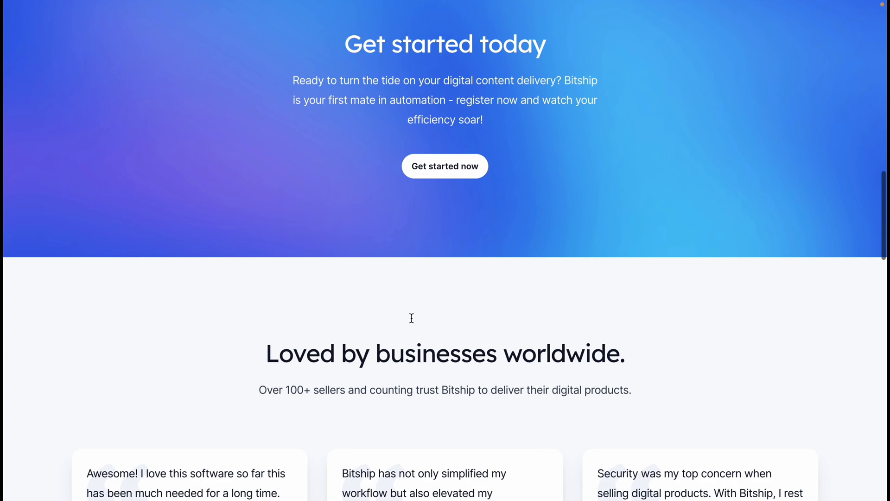
{"action": "scroll", "coordinate": [412, 318], "scroll_direction": "down", "scroll_amount": 18}
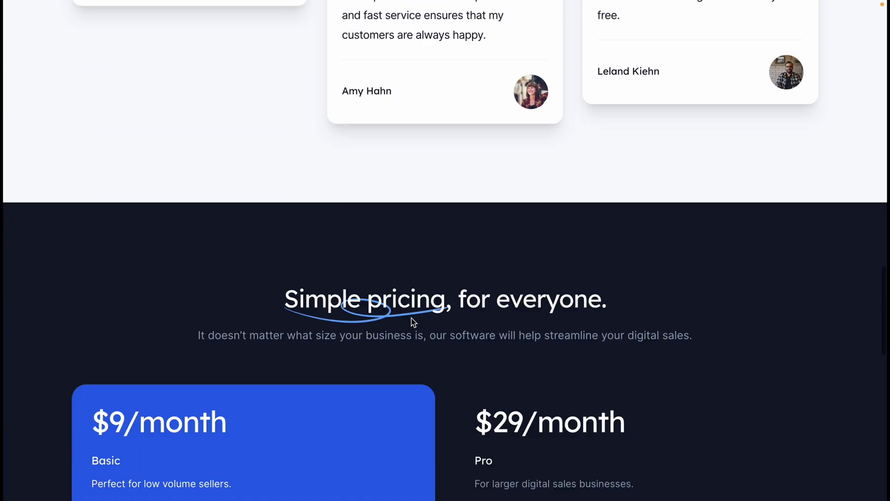
{"action": "scroll", "coordinate": [413, 320], "scroll_direction": "up", "scroll_amount": 2}
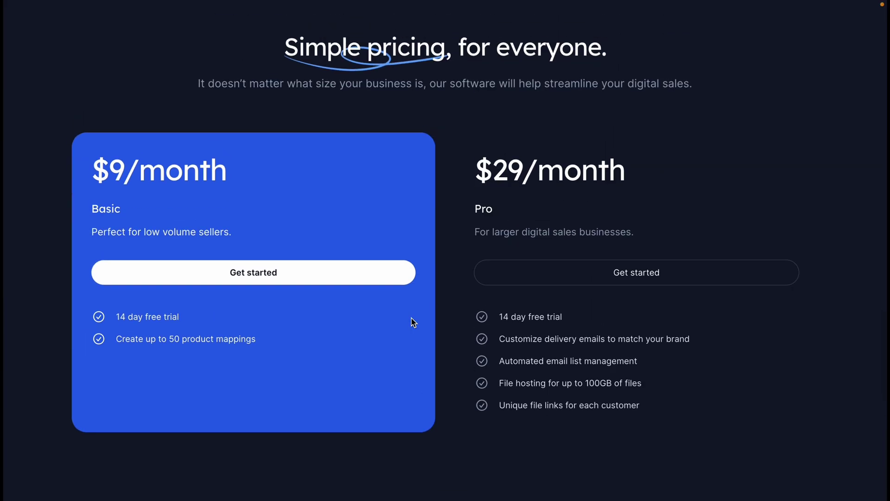
{"action": "scroll", "coordinate": [414, 322], "scroll_direction": "up", "scroll_amount": 1}
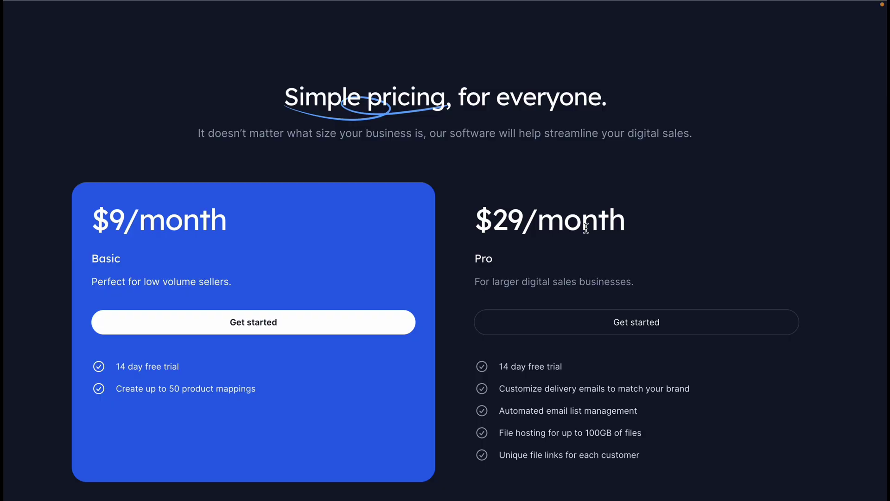
{"action": "scroll", "coordinate": [586, 227], "scroll_direction": "down", "scroll_amount": 10}
{"action": "scroll", "coordinate": [585, 227], "scroll_direction": "up", "scroll_amount": 20}
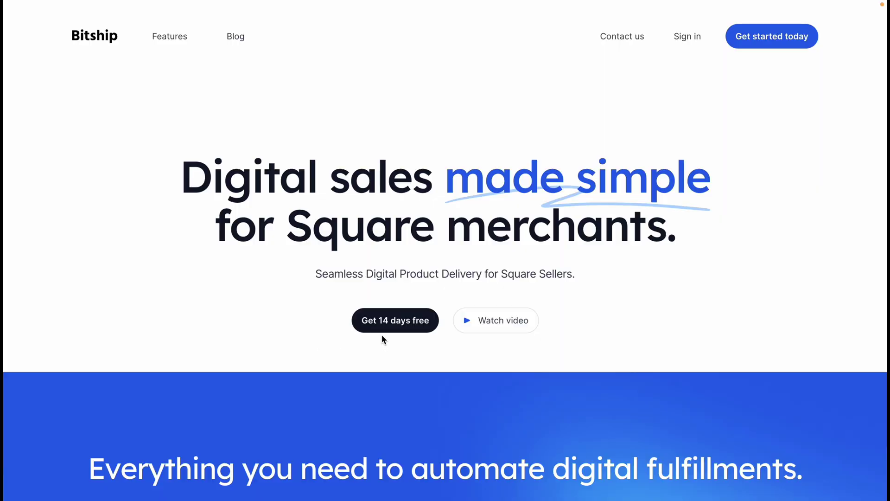
Start the 14-day free trial via 'Continue with Square' and allow Bitship access to the account
{"action": "left_click", "coordinate": [389, 325]}
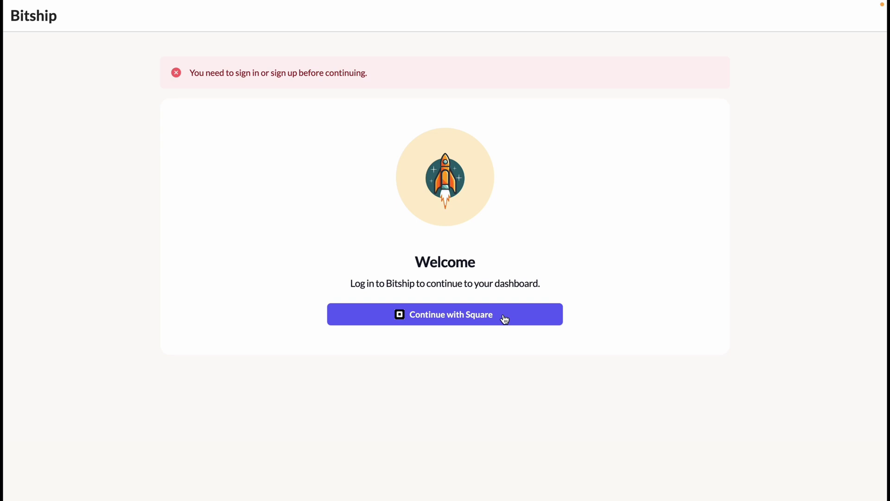
{"action": "left_click", "coordinate": [448, 324]}
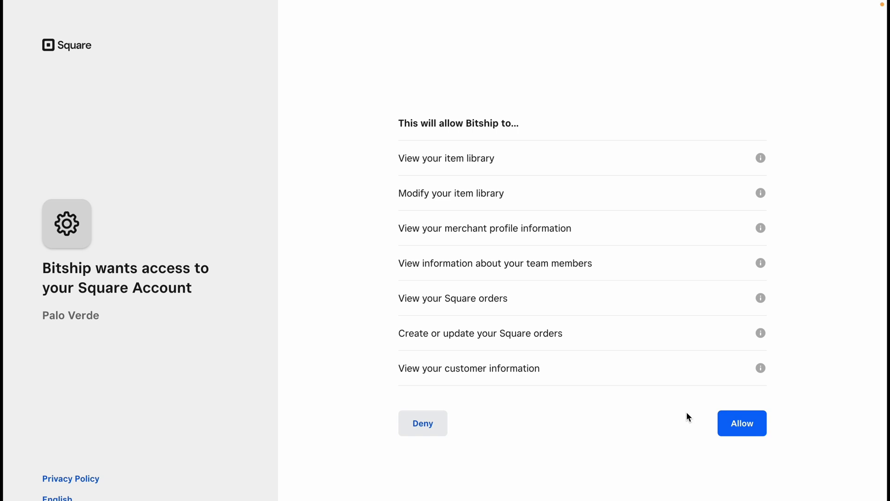
{"action": "left_click", "coordinate": [754, 431]}
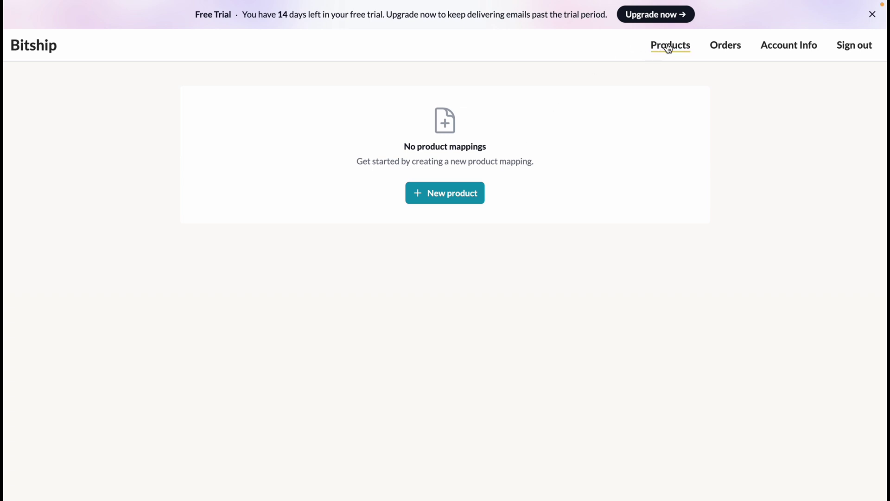
Review the empty Orders list and the Account Info plan, then return to Products
{"action": "left_click", "coordinate": [727, 50]}
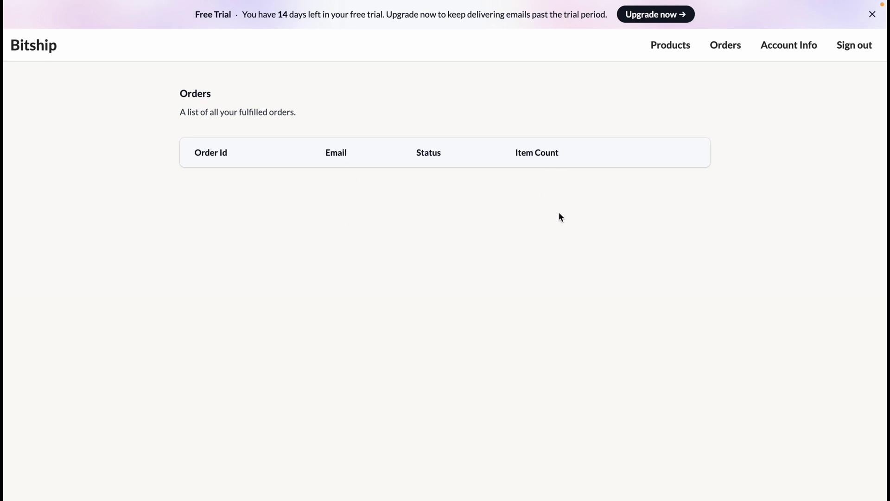
{"action": "left_click", "coordinate": [795, 49]}
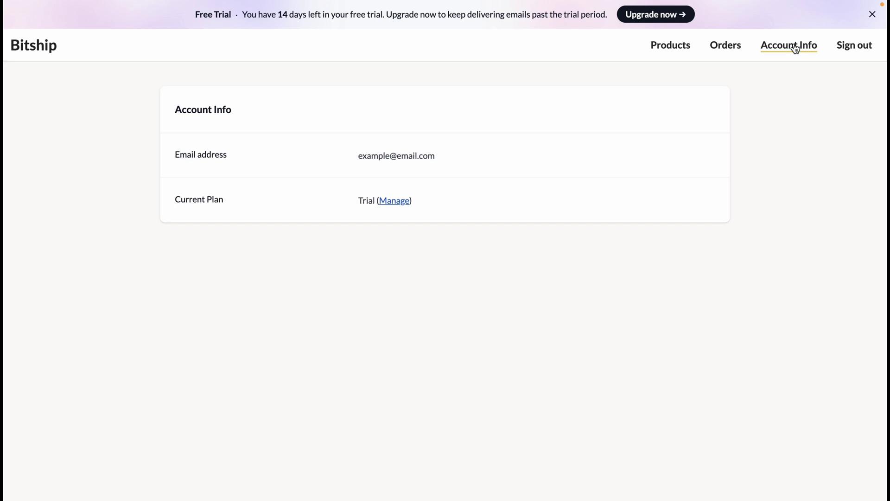
{"action": "left_click", "coordinate": [673, 50]}
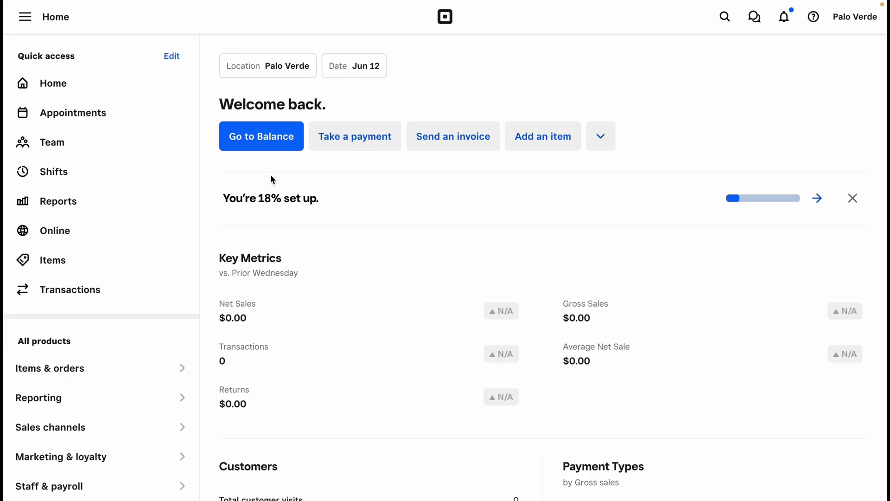
Start a new item from the Items & orders item library
{"action": "left_click", "coordinate": [149, 370]}
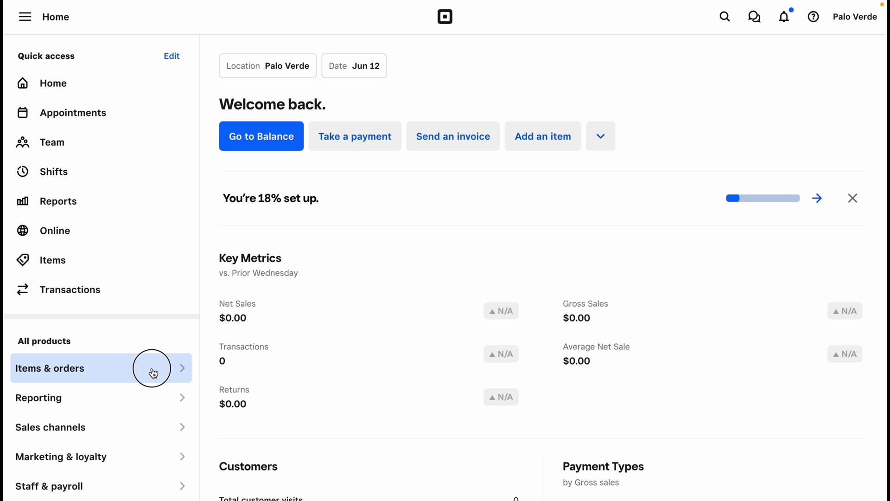
{"action": "left_click", "coordinate": [263, 370]}
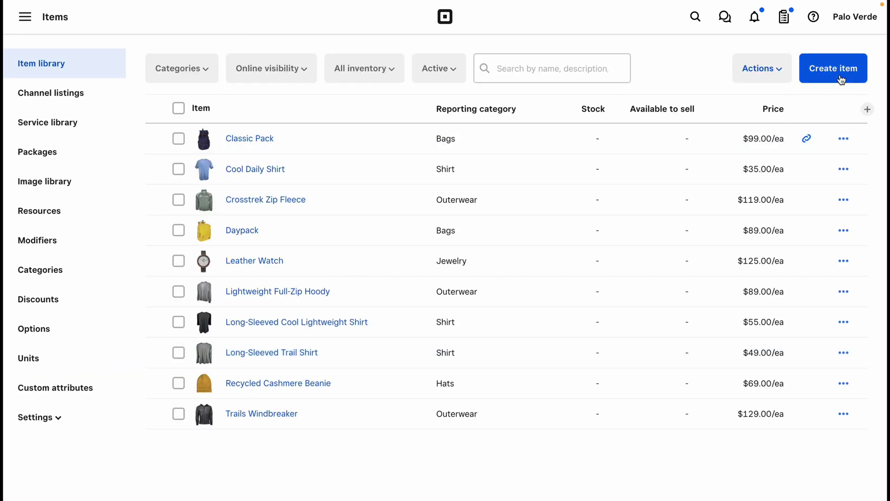
{"action": "left_click", "coordinate": [842, 76]}
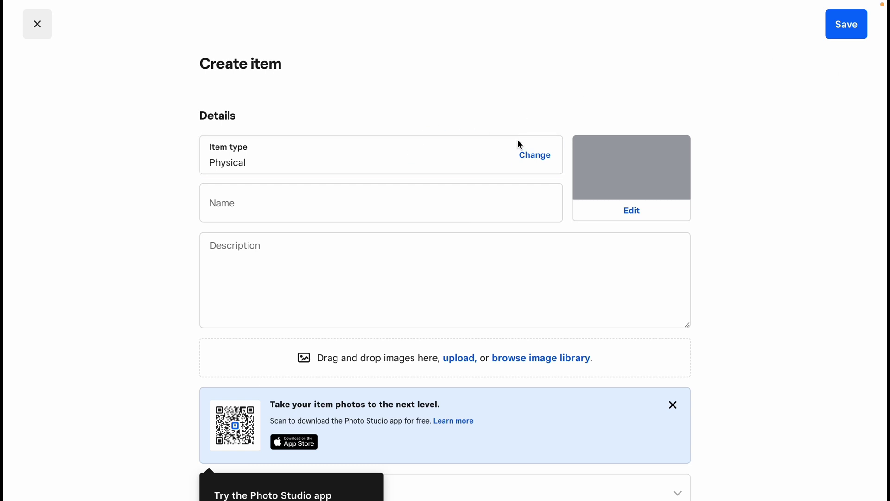
Change the new item's type to Digital
{"action": "left_click", "coordinate": [533, 161]}
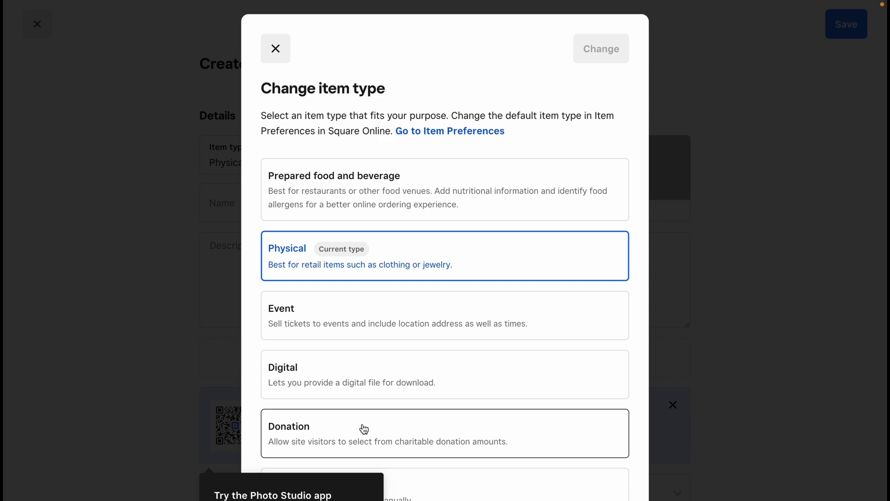
{"action": "scroll", "coordinate": [371, 419], "scroll_direction": "down", "scroll_amount": 1}
{"action": "left_click", "coordinate": [397, 350]}
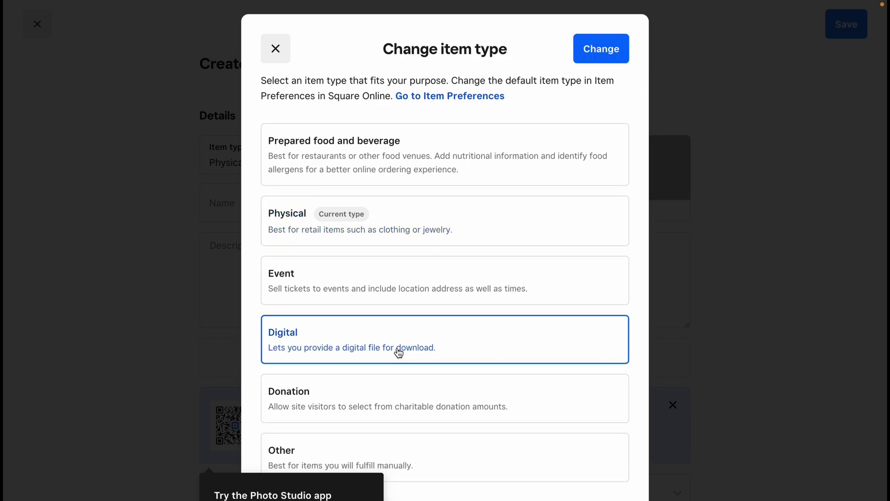
{"action": "left_click", "coordinate": [588, 60]}
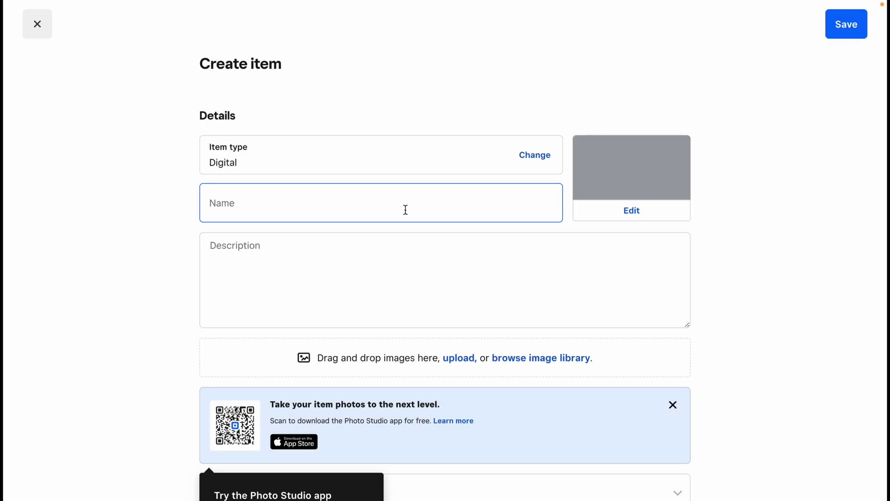
Enter 'Test Product' as the item name and look over the rest of the form
{"action": "left_click", "coordinate": [284, 192]}
{"action": "type", "text": "Test"}
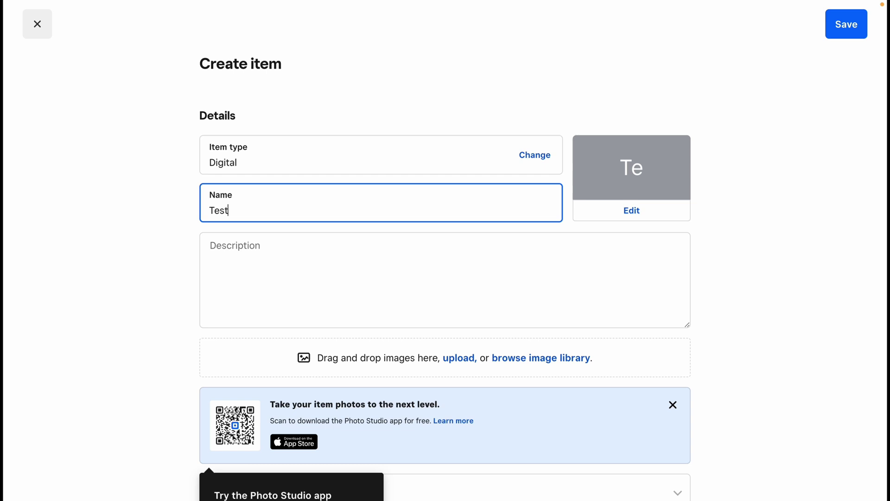
{"action": "type", "text": " Produc"}
{"action": "type", "text": "t"}
{"action": "left_click", "coordinate": [274, 282]}
{"action": "scroll", "coordinate": [107, 285], "scroll_direction": "down", "scroll_amount": 3}
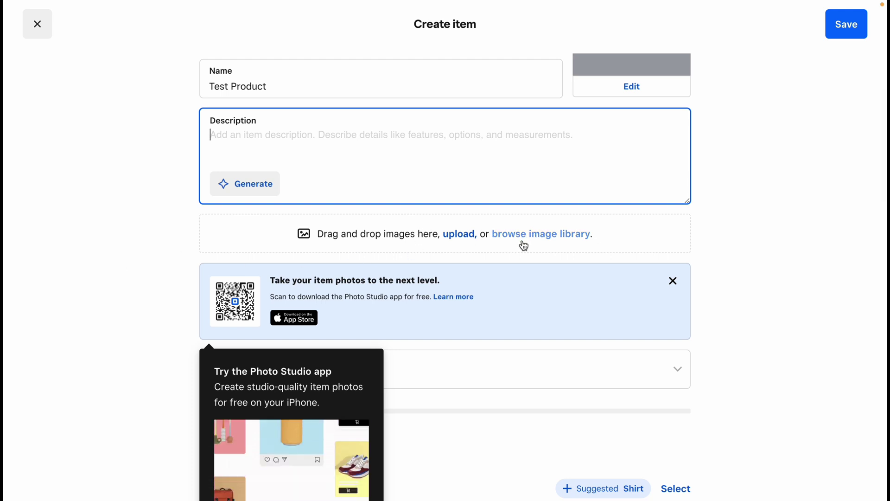
{"action": "scroll", "coordinate": [524, 246], "scroll_direction": "up", "scroll_amount": 2}
{"action": "scroll", "coordinate": [524, 244], "scroll_direction": "down", "scroll_amount": 2}
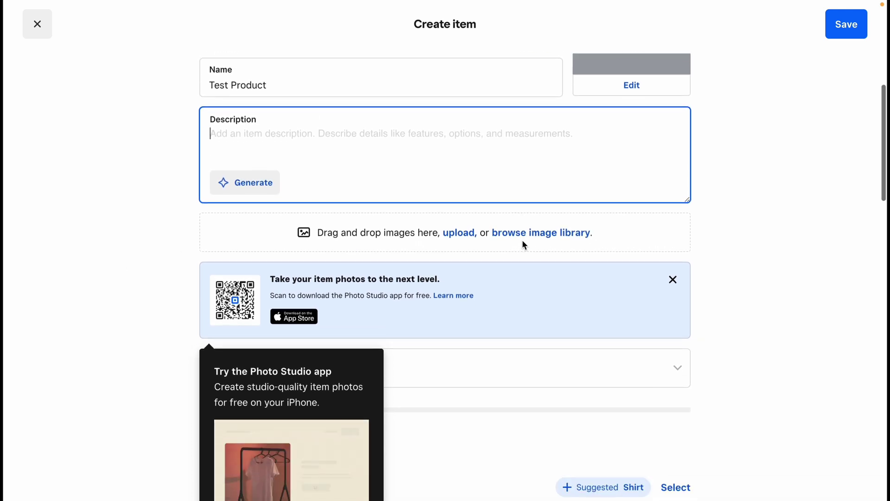
{"action": "scroll", "coordinate": [522, 241], "scroll_direction": "up", "scroll_amount": 3}
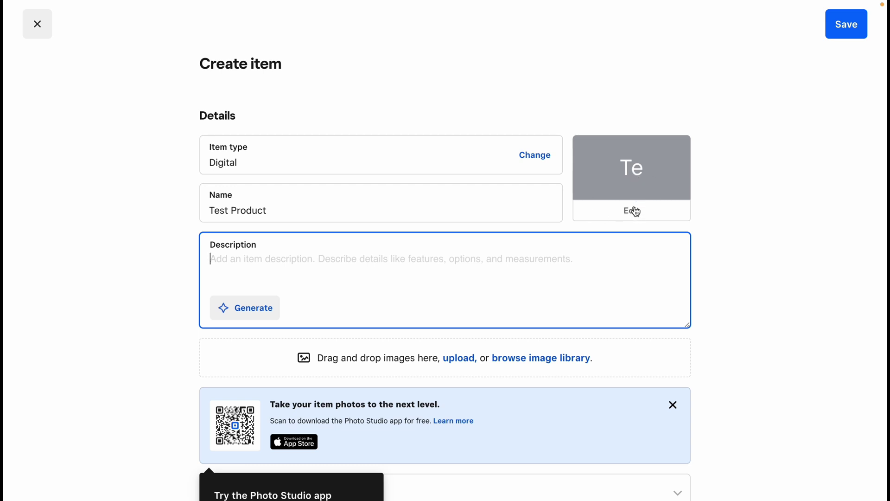
{"action": "scroll", "coordinate": [636, 214], "scroll_direction": "down", "scroll_amount": 1}
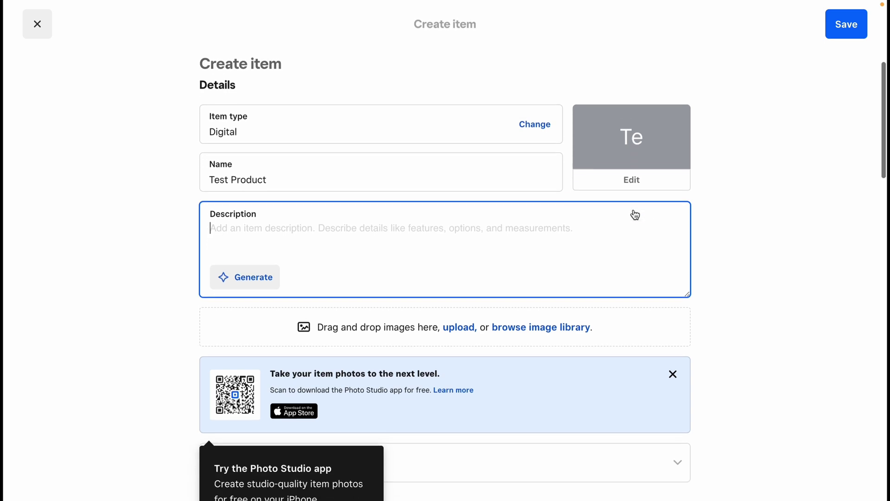
{"action": "scroll", "coordinate": [635, 214], "scroll_direction": "down", "scroll_amount": 2}
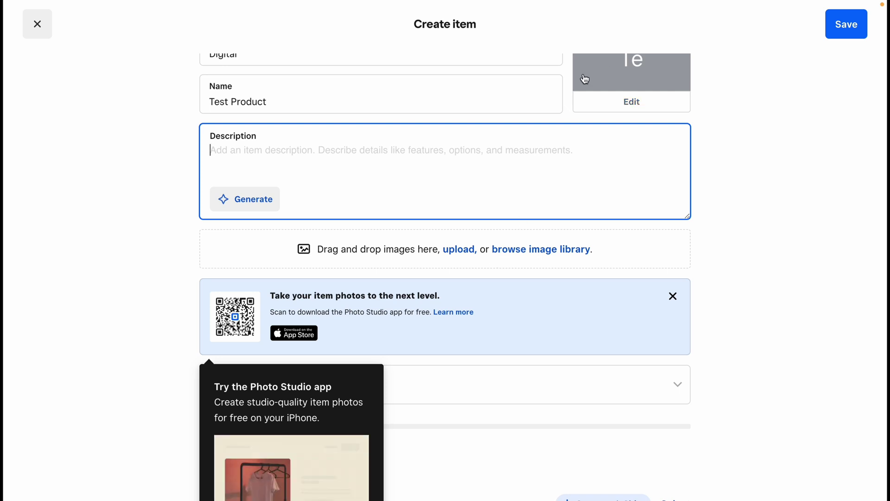
Choose the yellow colour swatch for the Test Product thumbnail
{"action": "left_click", "coordinate": [631, 101]}
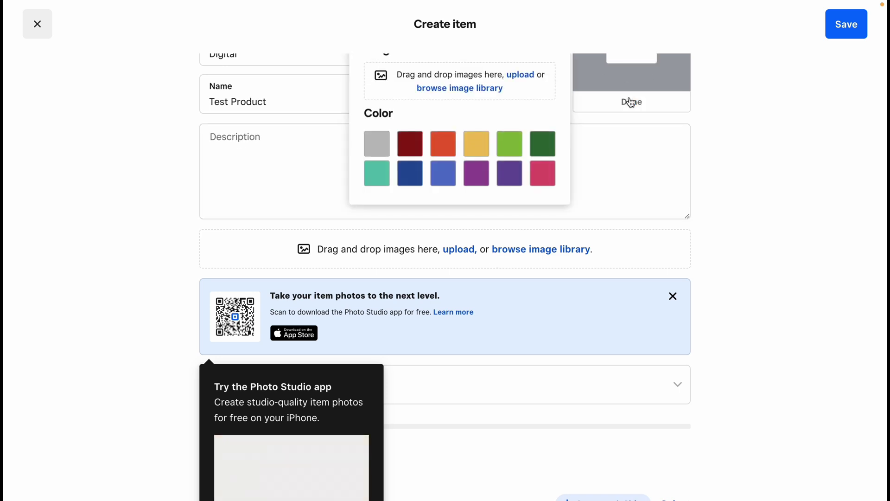
{"action": "scroll", "coordinate": [631, 102], "scroll_direction": "up", "scroll_amount": 3}
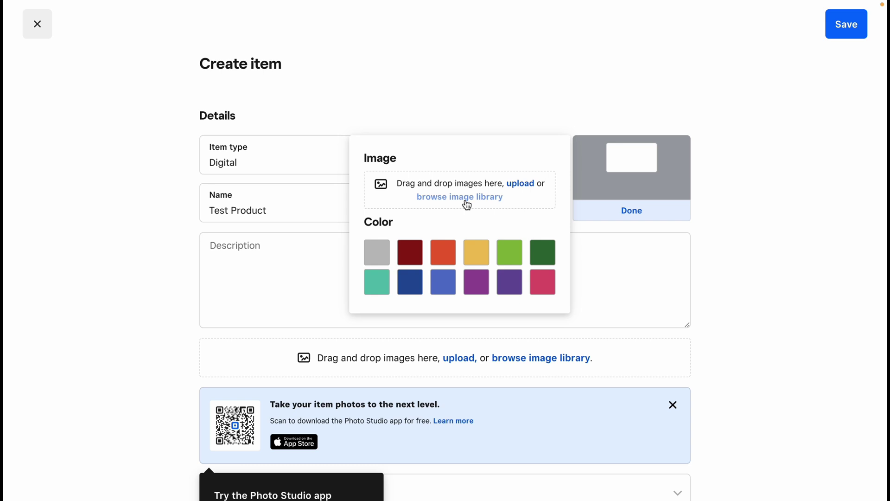
{"action": "left_click", "coordinate": [479, 265]}
{"action": "left_click", "coordinate": [620, 219]}
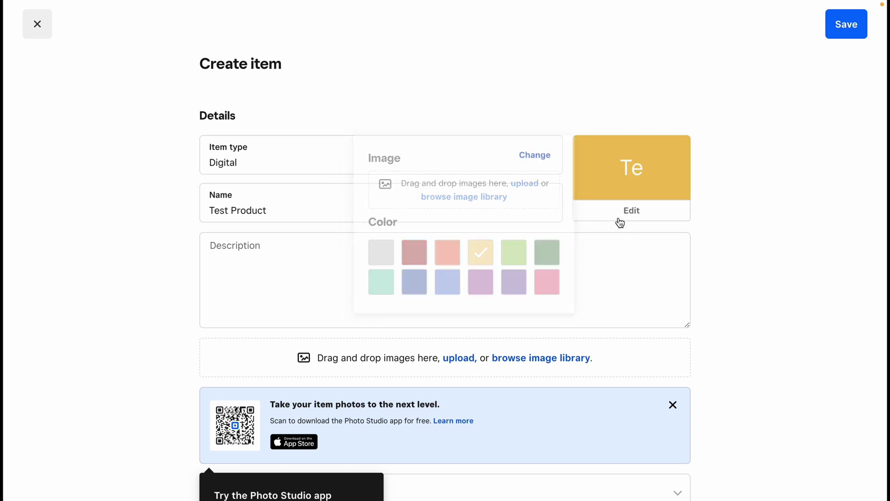
{"action": "scroll", "coordinate": [335, 209], "scroll_direction": "down", "scroll_amount": 8}
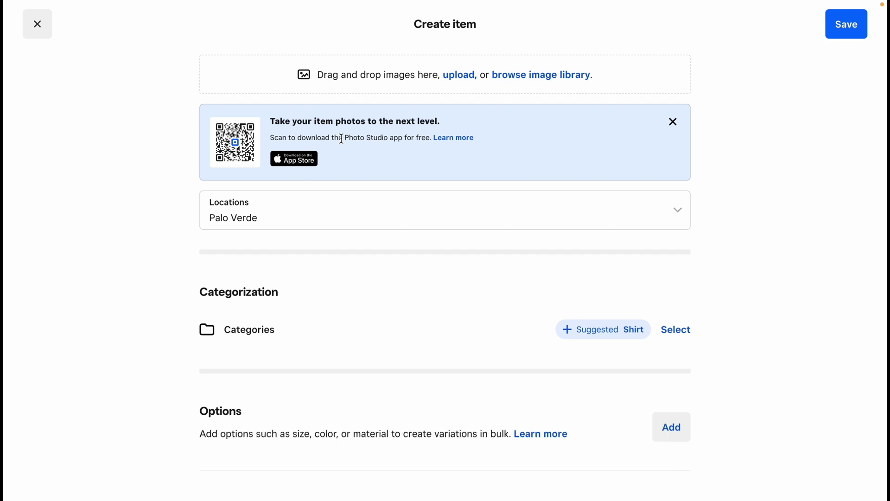
{"action": "scroll", "coordinate": [341, 138], "scroll_direction": "down", "scroll_amount": 3}
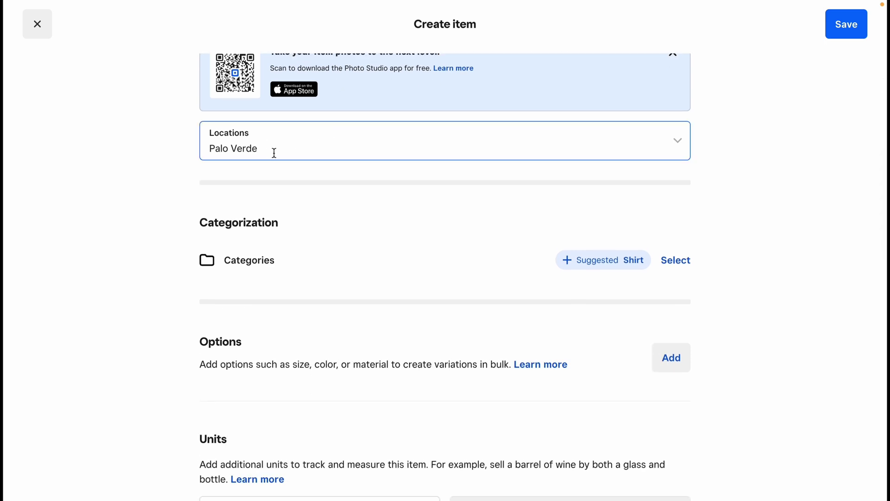
{"action": "scroll", "coordinate": [312, 243], "scroll_direction": "down", "scroll_amount": 2}
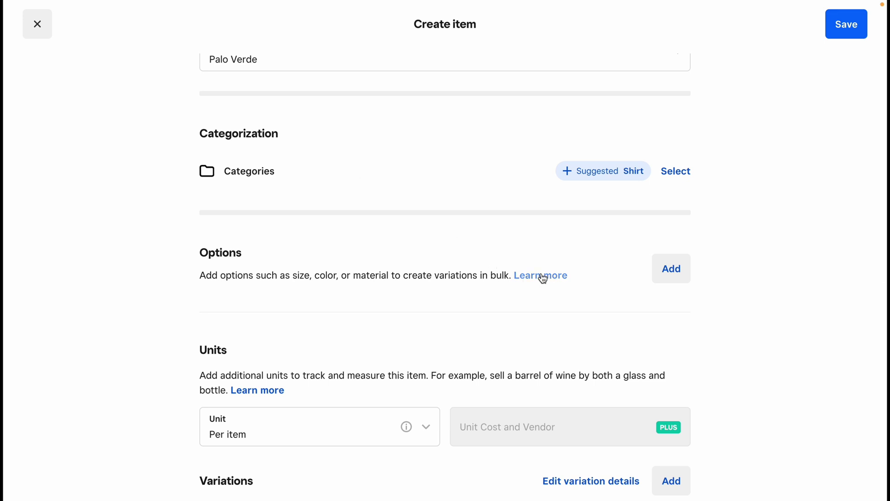
{"action": "scroll", "coordinate": [541, 274], "scroll_direction": "down", "scroll_amount": 3}
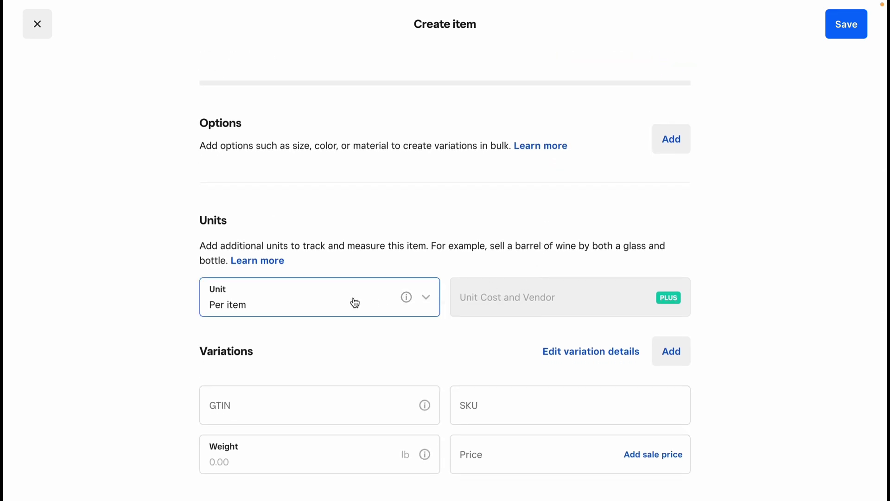
{"action": "scroll", "coordinate": [355, 303], "scroll_direction": "down", "scroll_amount": 2}
{"action": "scroll", "coordinate": [427, 221], "scroll_direction": "down", "scroll_amount": 2}
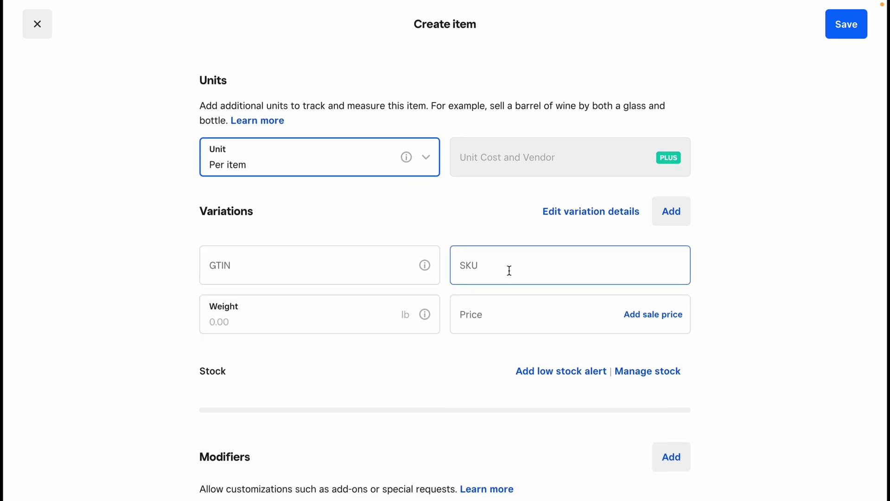
Set the price to $9.00 and add a $5.00 online sale price
{"action": "left_click", "coordinate": [495, 305]}
{"action": "type", "text": "9."}
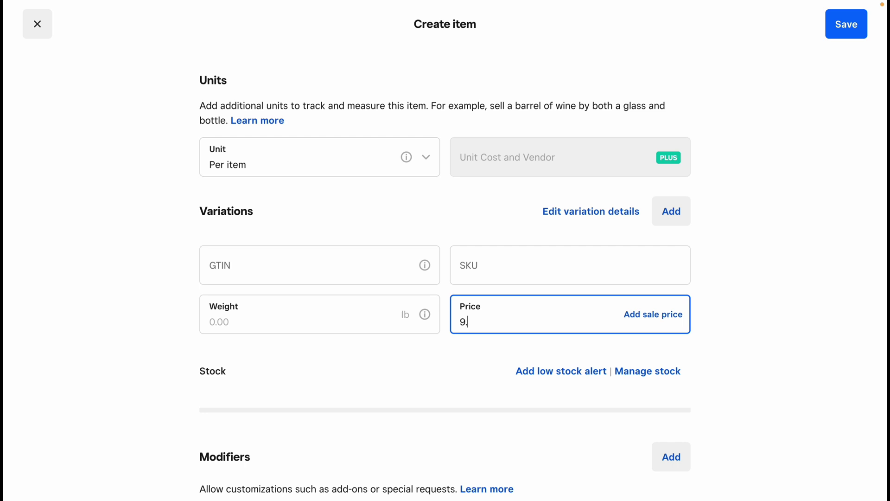
{"action": "type", "text": "00"}
{"action": "left_click", "coordinate": [727, 332]}
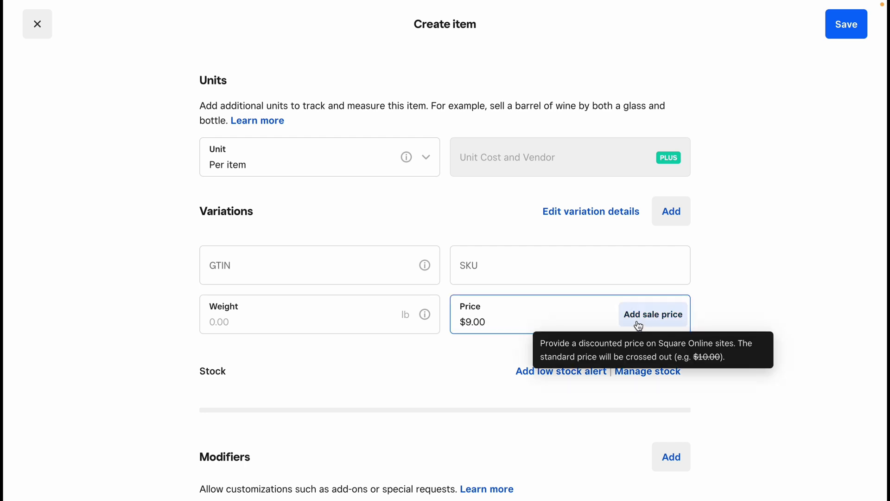
{"action": "left_click", "coordinate": [655, 316]}
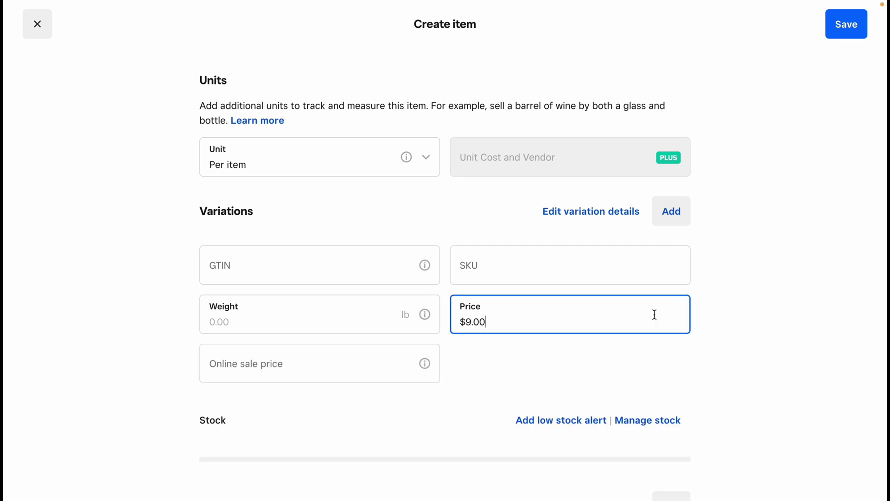
{"action": "left_click", "coordinate": [341, 370]}
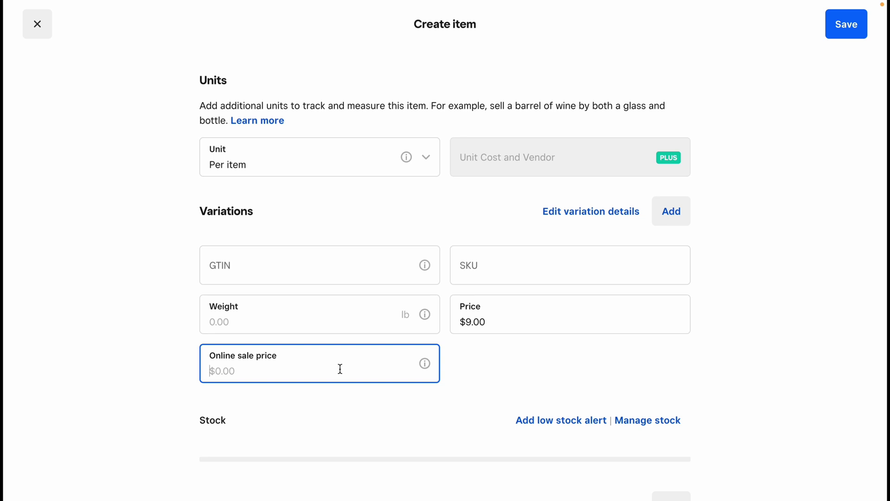
{"action": "type", "text": "5"}
{"action": "left_click", "coordinate": [489, 357]}
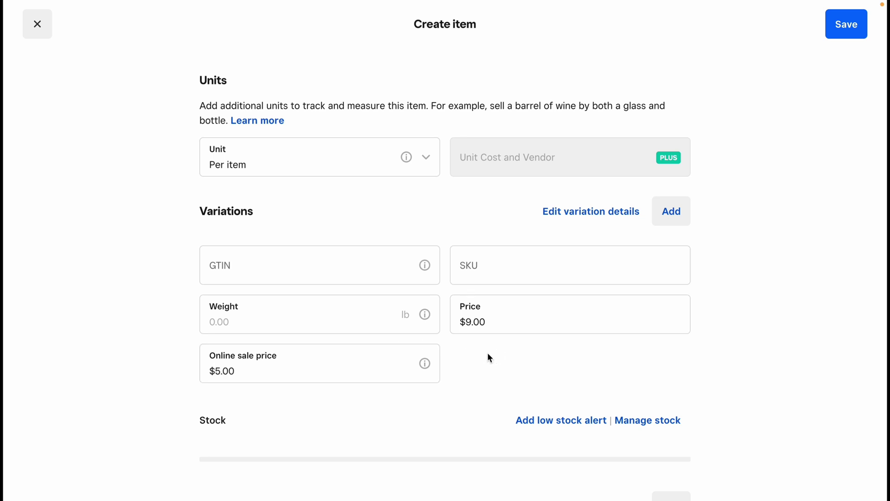
Switch on 'Skip item details screen' for checkout
{"action": "scroll", "coordinate": [490, 358], "scroll_direction": "down", "scroll_amount": 3}
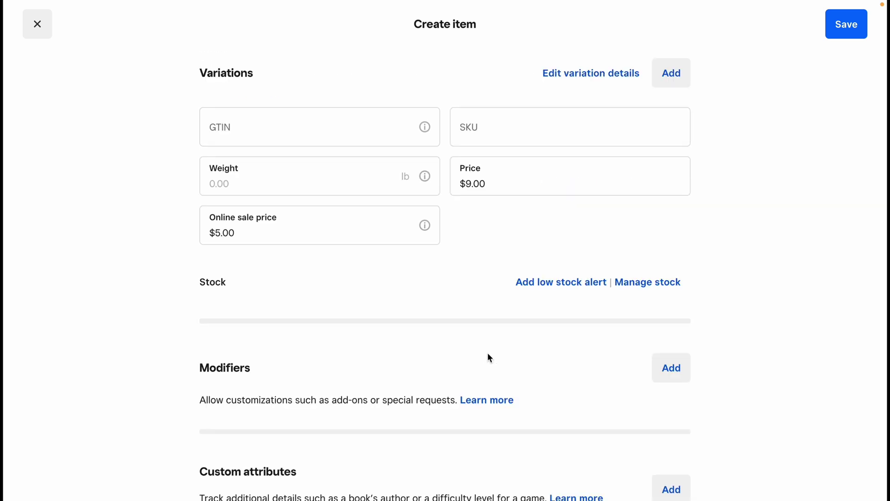
{"action": "scroll", "coordinate": [490, 357], "scroll_direction": "down", "scroll_amount": 4}
{"action": "scroll", "coordinate": [489, 357], "scroll_direction": "down", "scroll_amount": 3}
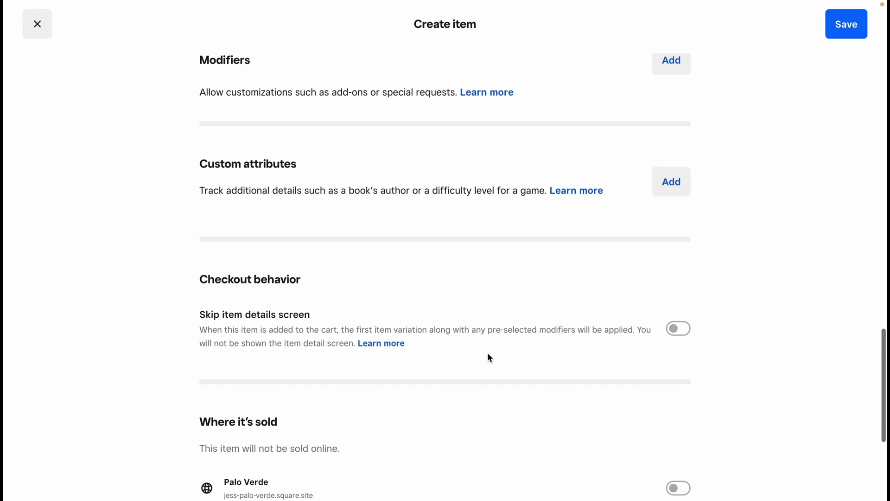
{"action": "scroll", "coordinate": [489, 357], "scroll_direction": "up", "scroll_amount": 9}
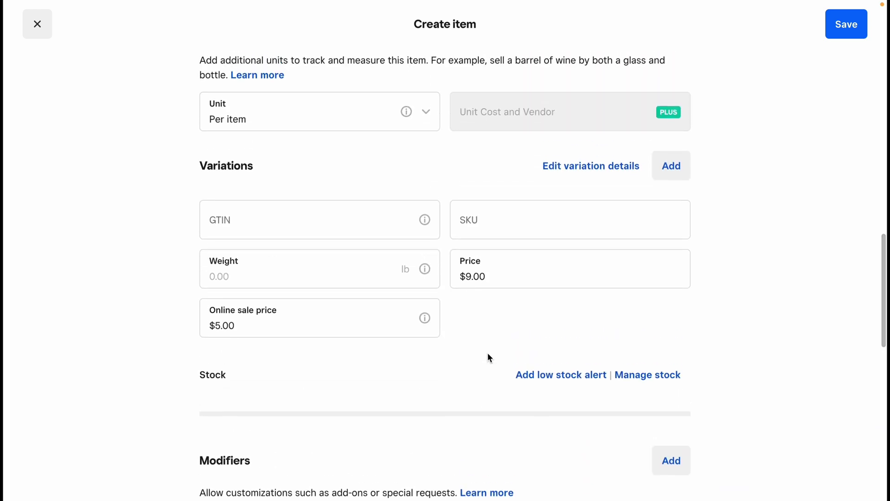
{"action": "scroll", "coordinate": [489, 358], "scroll_direction": "down", "scroll_amount": 12}
{"action": "scroll", "coordinate": [490, 357], "scroll_direction": "up", "scroll_amount": 4}
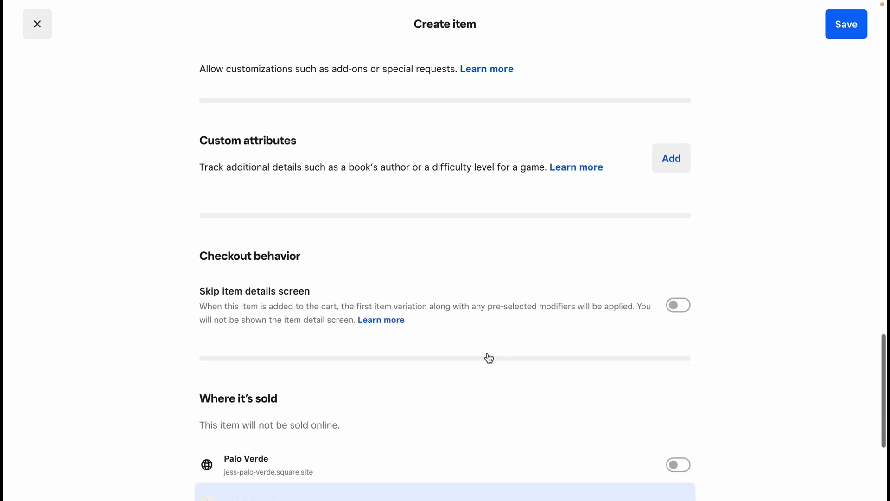
{"action": "left_click", "coordinate": [489, 357]}
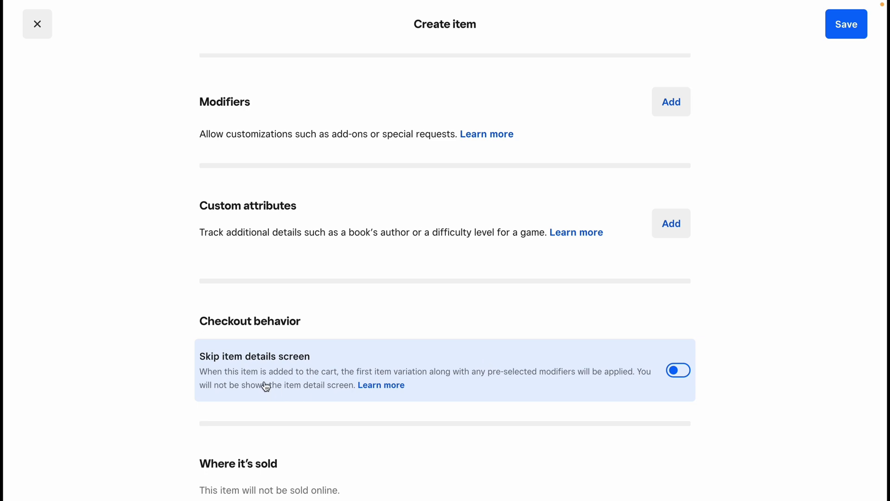
Under Where it's sold, add a channel and choose the third-party channel type
{"action": "scroll", "coordinate": [266, 388], "scroll_direction": "down", "scroll_amount": 6}
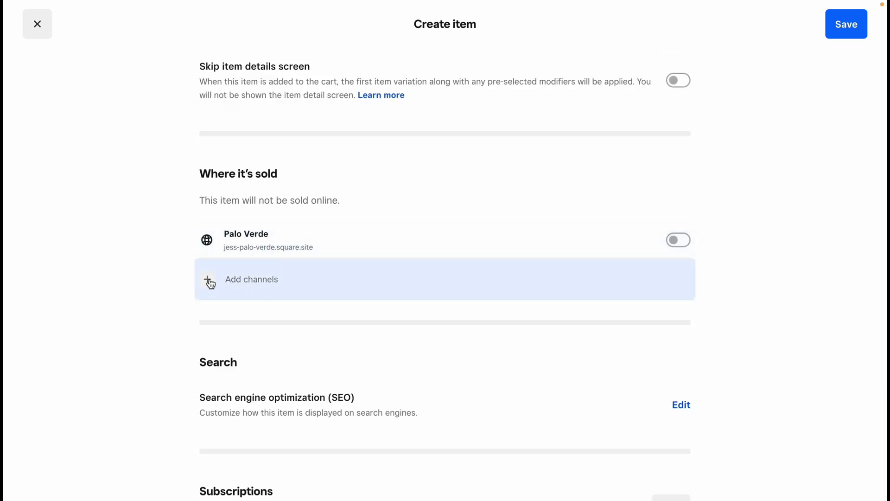
{"action": "left_click", "coordinate": [209, 281]}
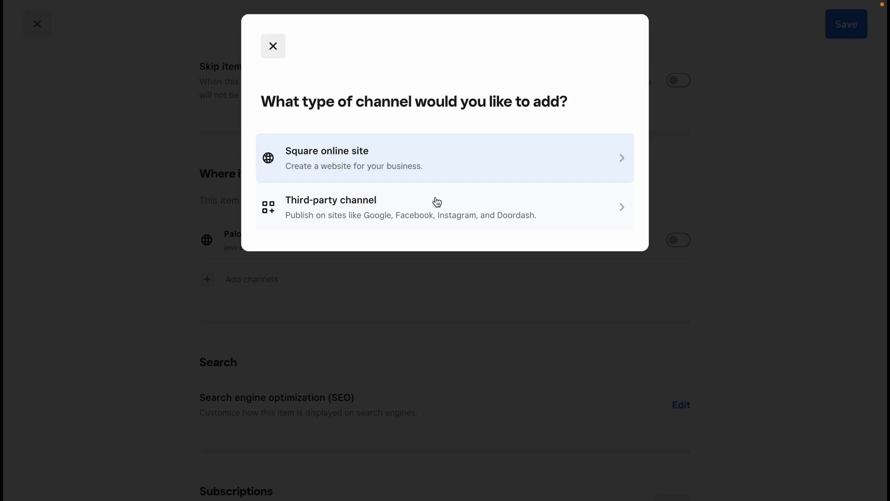
{"action": "left_click", "coordinate": [444, 214]}
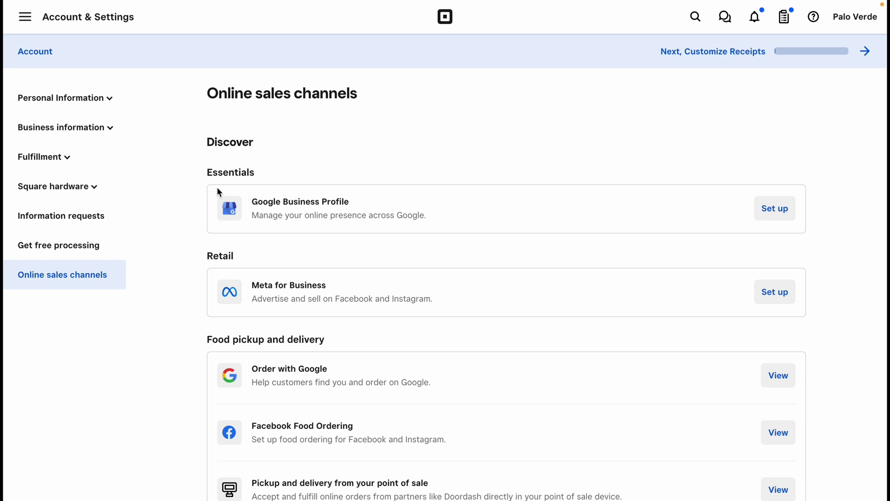
Scroll through the third-party options like Google Business Profile and Meta for Business
{"action": "scroll", "coordinate": [288, 208], "scroll_direction": "down", "scroll_amount": 3}
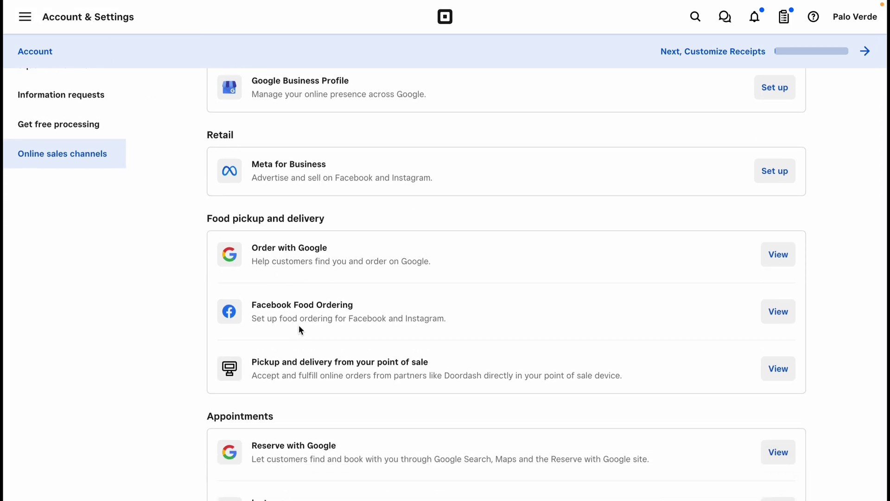
{"action": "scroll", "coordinate": [299, 325], "scroll_direction": "down", "scroll_amount": 1}
{"action": "scroll", "coordinate": [263, 427], "scroll_direction": "up", "scroll_amount": 3}
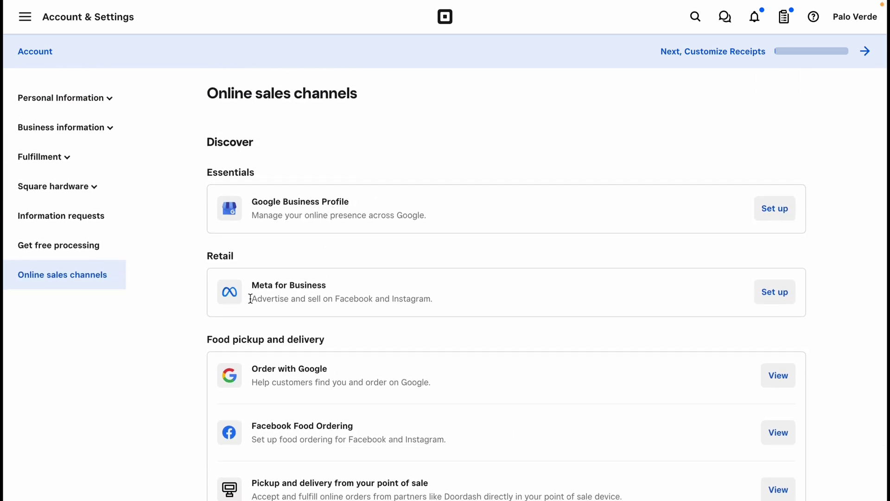
Go back to the Test Product form and review its SEO title and permalink test-product unchanged
{"action": "mouse_move", "coordinate": [4, 18]}
{"action": "left_click", "coordinate": [59, 17]}
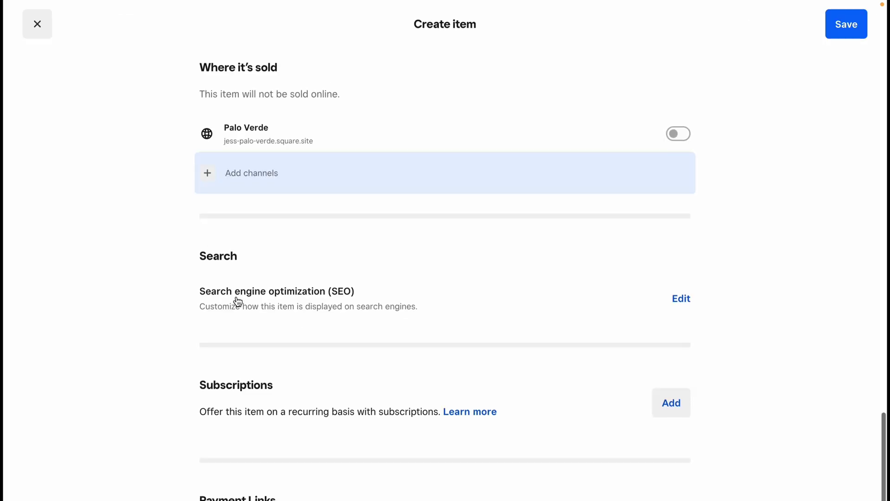
{"action": "left_click", "coordinate": [680, 302]}
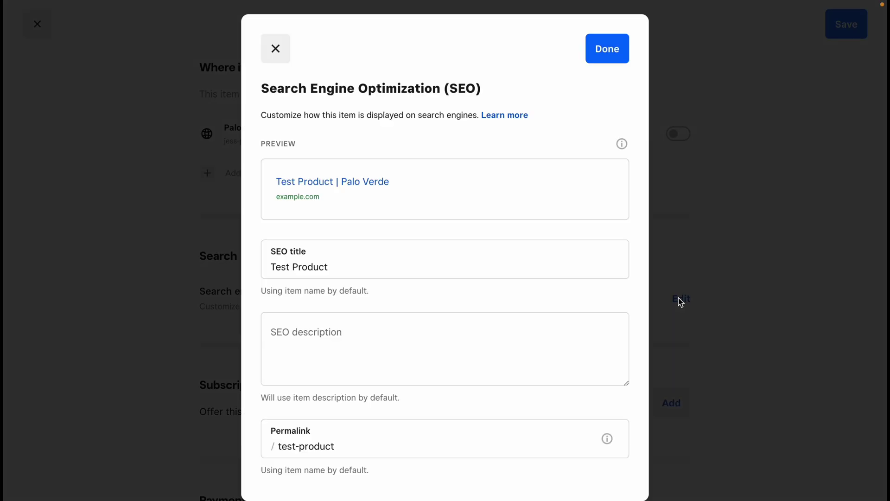
{"action": "left_click", "coordinate": [327, 262]}
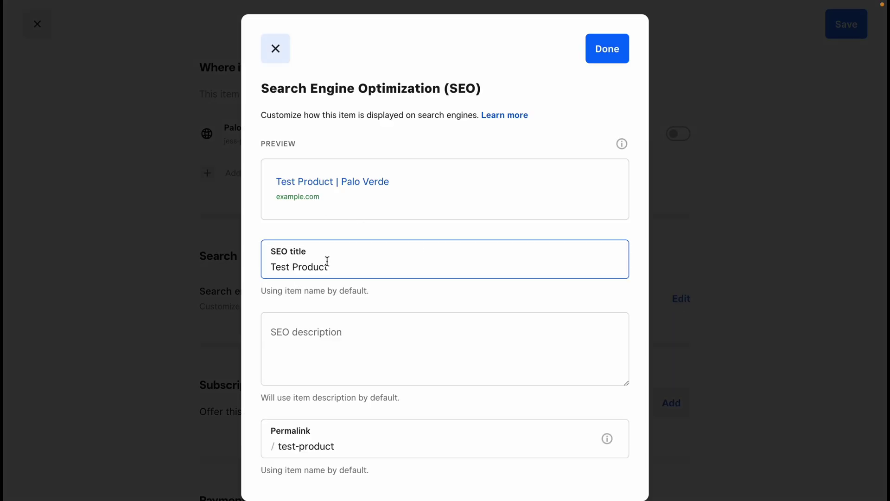
{"action": "left_click", "coordinate": [318, 362]}
{"action": "left_click", "coordinate": [333, 443]}
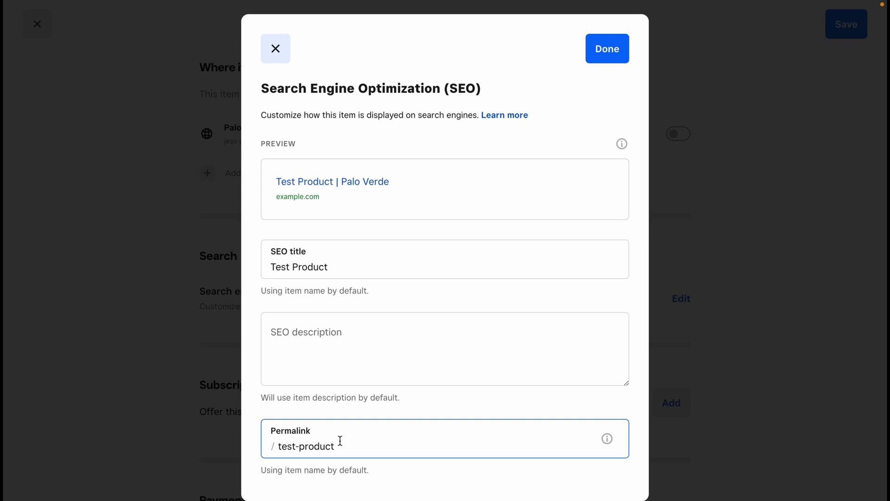
{"action": "left_click", "coordinate": [421, 181]}
{"action": "left_click", "coordinate": [437, 257]}
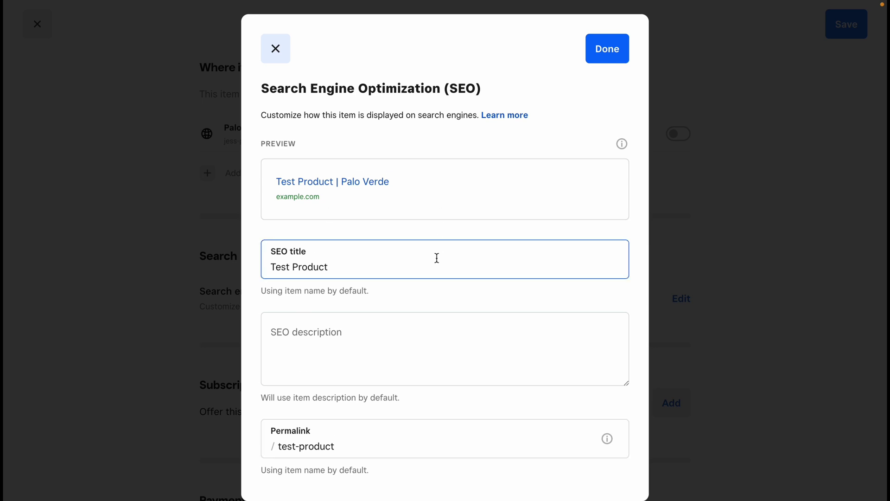
{"action": "left_click", "coordinate": [586, 134]}
{"action": "left_click", "coordinate": [608, 61]}
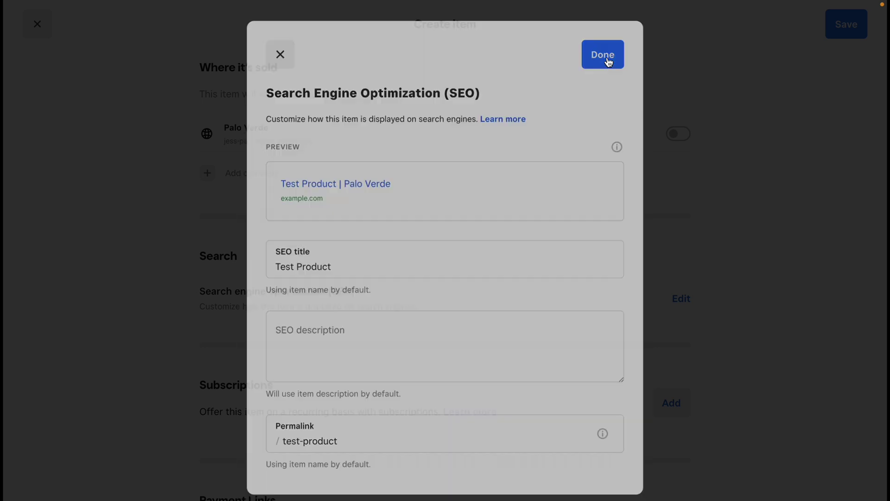
{"action": "scroll", "coordinate": [393, 377], "scroll_direction": "down", "scroll_amount": 2}
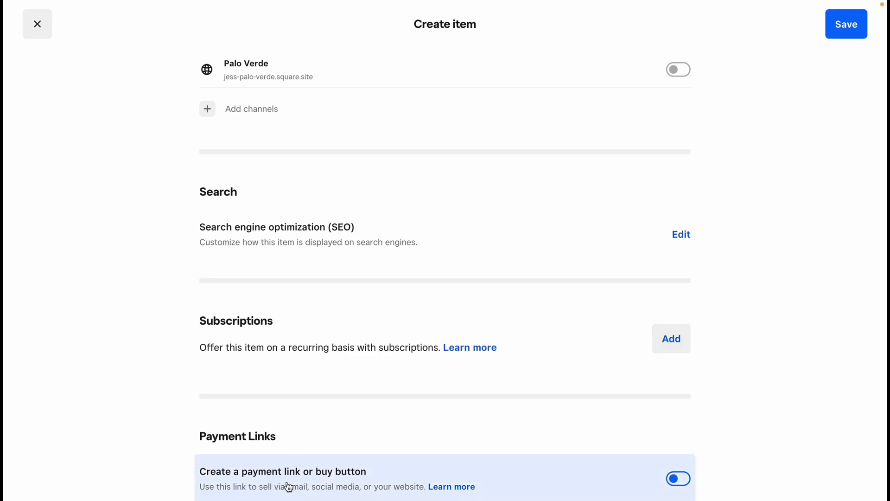
{"action": "scroll", "coordinate": [288, 487], "scroll_direction": "up", "scroll_amount": 10}
{"action": "scroll", "coordinate": [288, 486], "scroll_direction": "up", "scroll_amount": 8}
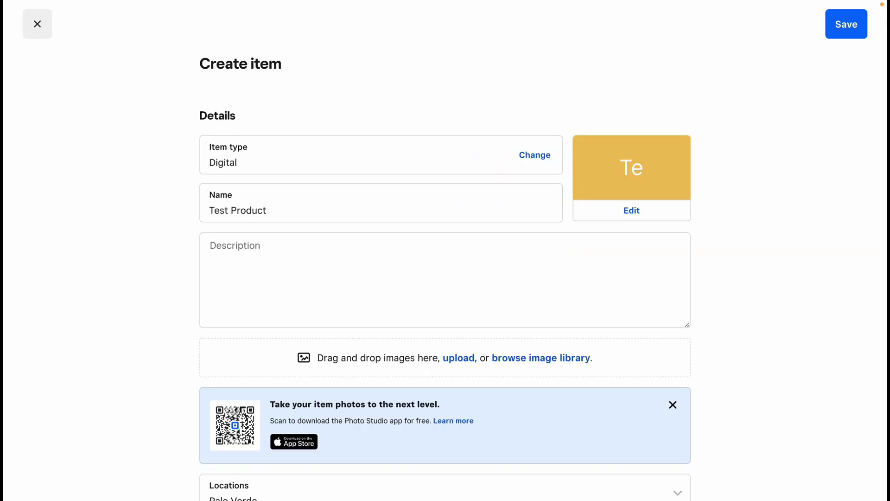
Save the Test Product item and reopen it from the item library
{"action": "left_click", "coordinate": [849, 29]}
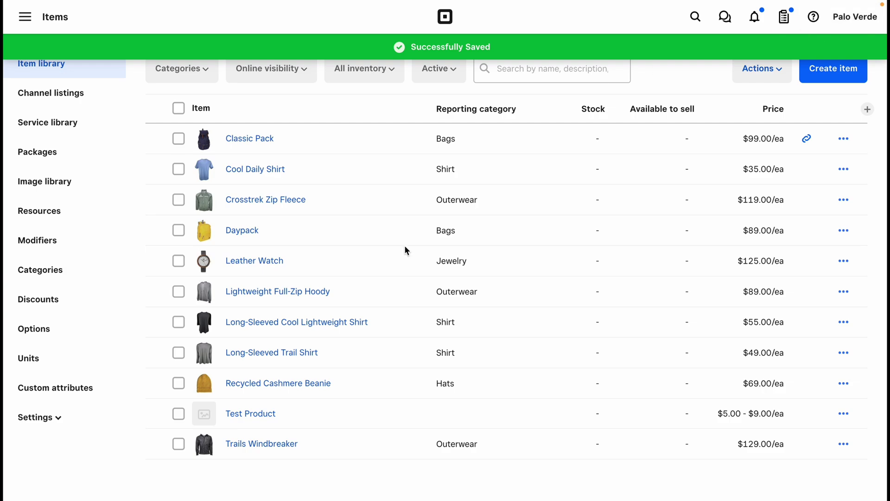
{"action": "left_click", "coordinate": [267, 413]}
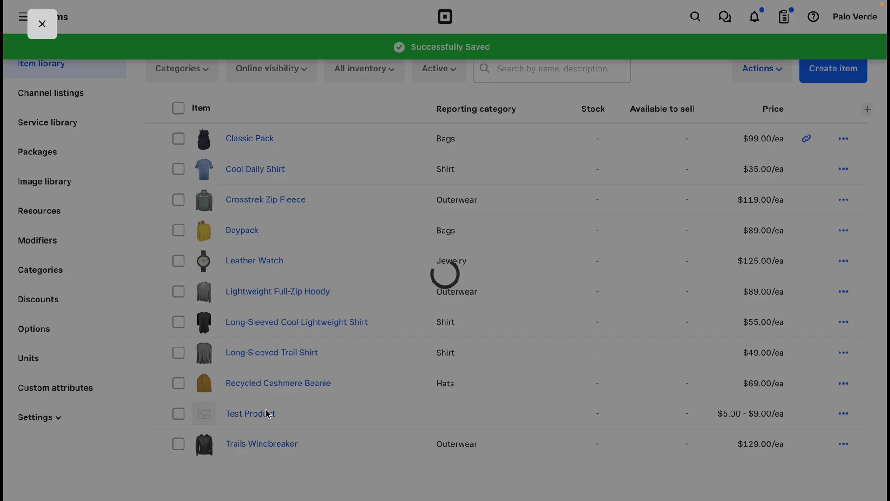
{"action": "scroll", "coordinate": [266, 409], "scroll_direction": "down", "scroll_amount": 10}
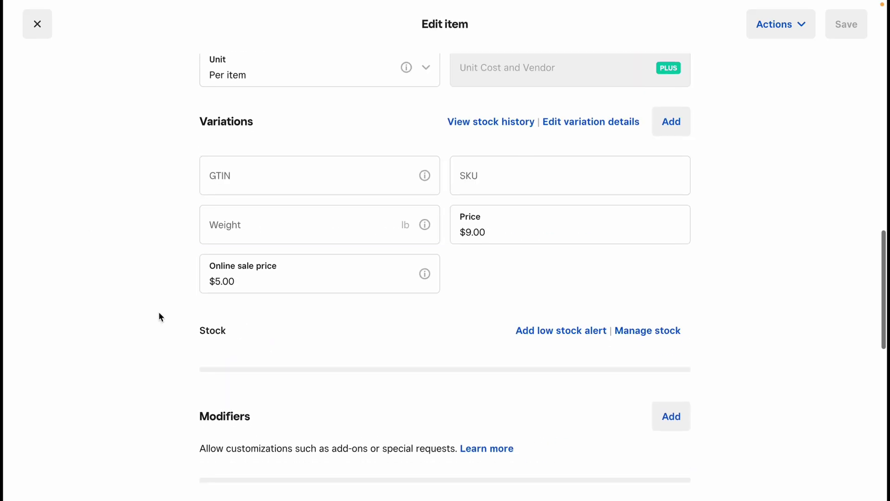
Close the item editor and dismiss Test Product's actions menu without choosing an action
{"action": "left_click", "coordinate": [44, 36]}
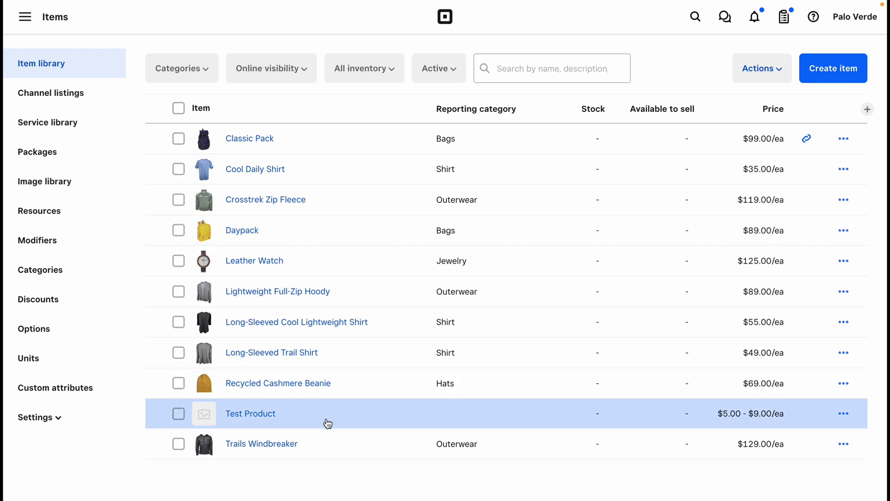
{"action": "left_click", "coordinate": [843, 413]}
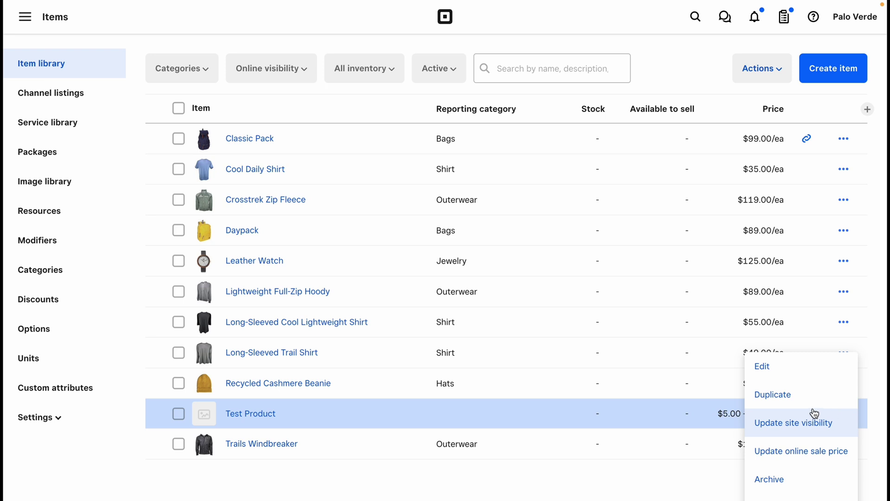
{"action": "left_click", "coordinate": [737, 422]}
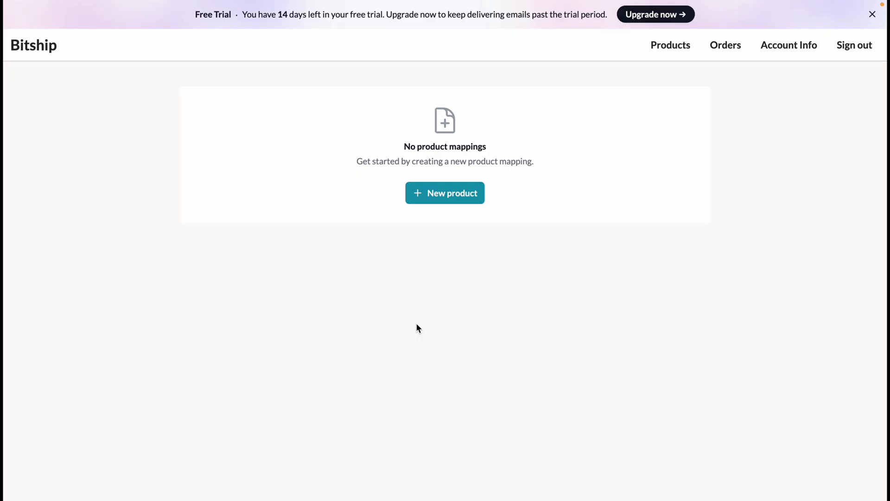
Start a new product mapping for Test Product - Regular and try the External Link content source
{"action": "left_click", "coordinate": [448, 198]}
{"action": "left_click", "coordinate": [317, 175]}
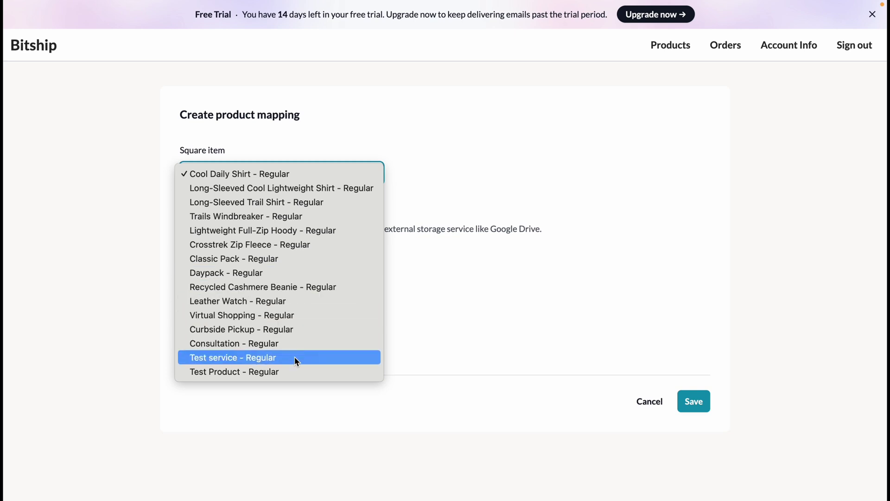
{"action": "left_click", "coordinate": [294, 372]}
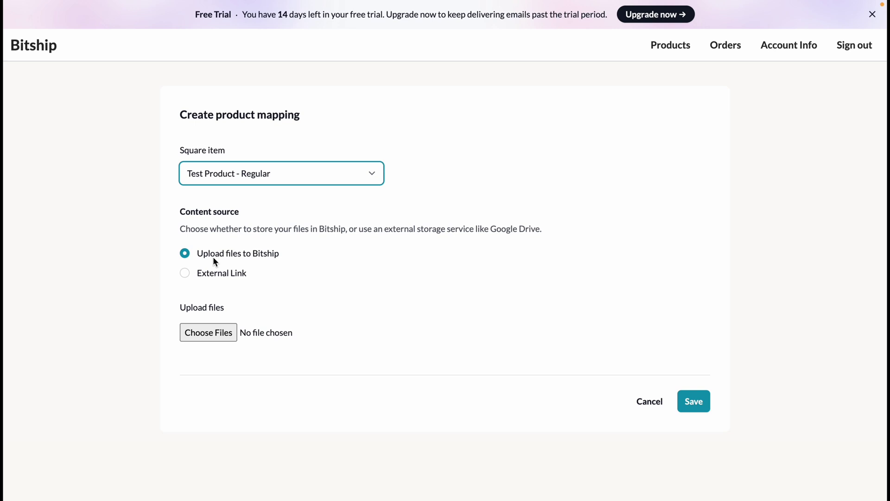
{"action": "left_click", "coordinate": [185, 273]}
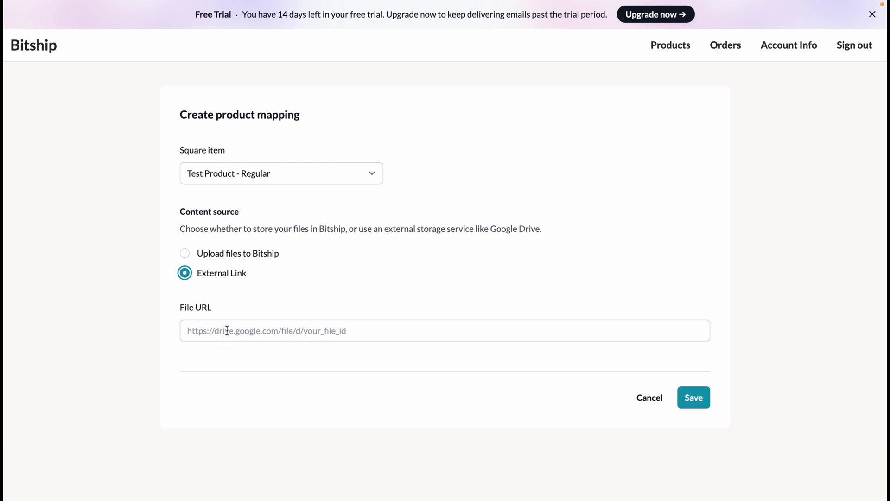
Switch to Upload files to Bitship, attach product_template (2).csv, and save the mapping
{"action": "key", "text": "Up"}
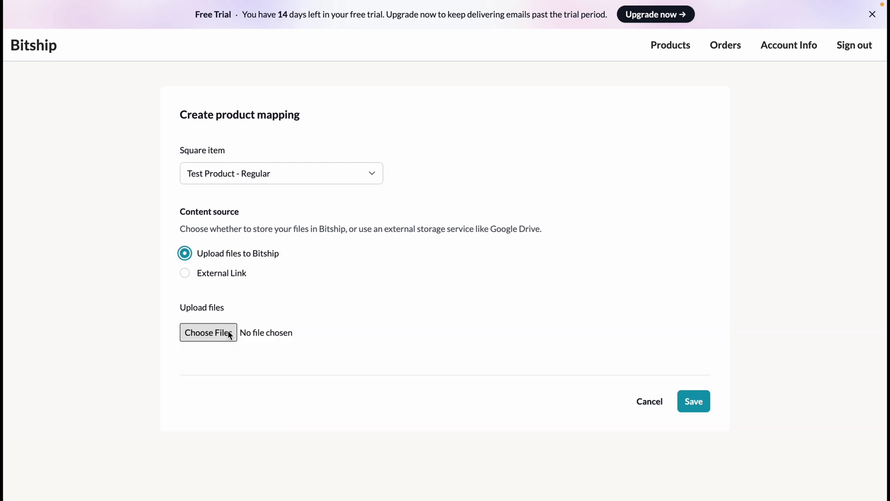
{"action": "left_click", "coordinate": [231, 335]}
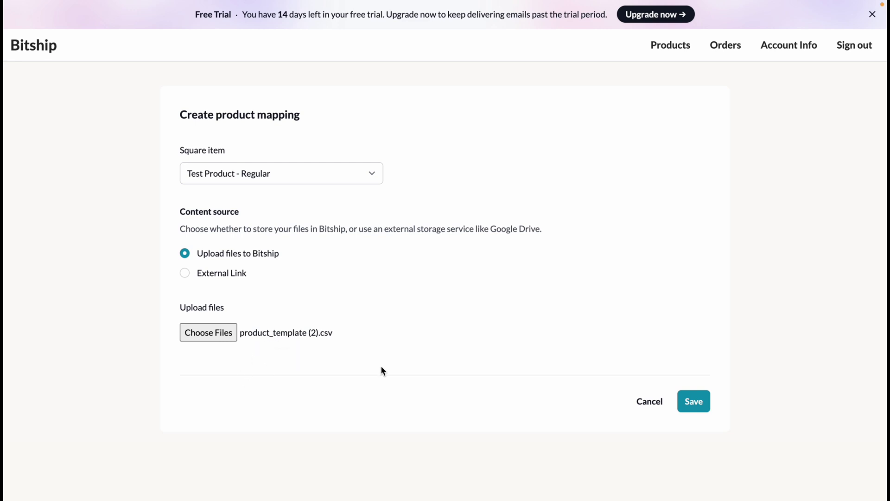
{"action": "left_click", "coordinate": [703, 403]}
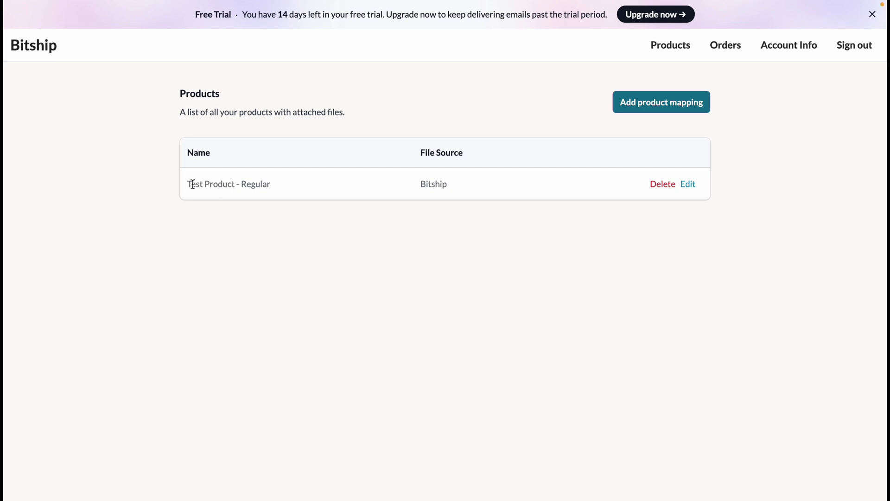
Review the saved mapping's product name and its Bitship file source
{"action": "left_click_drag", "start_coordinate": [188, 184], "coordinate": [279, 187]}
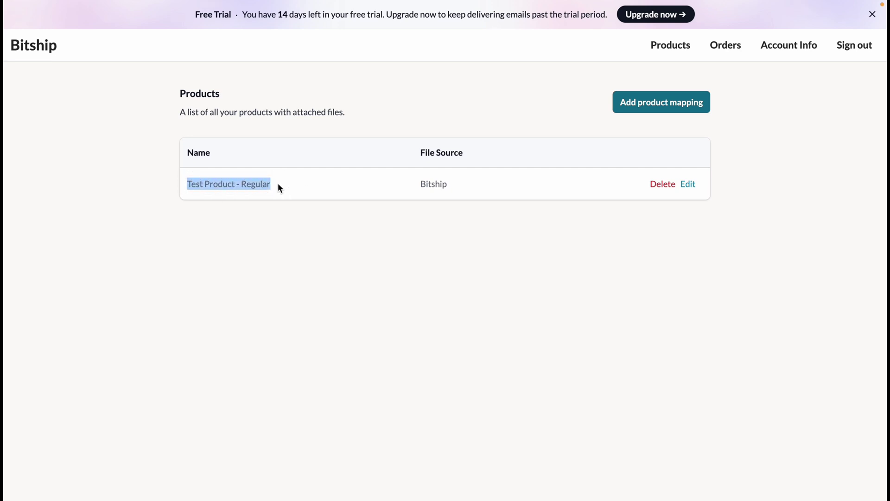
{"action": "left_click", "coordinate": [453, 191]}
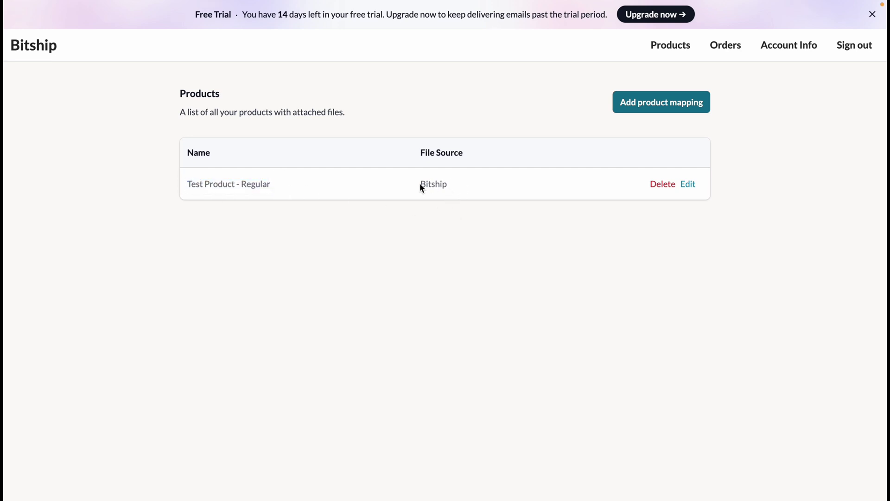
{"action": "left_click_drag", "start_coordinate": [421, 184], "coordinate": [441, 184]}
{"action": "left_click", "coordinate": [580, 234]}
Turn on a payment link for Test Product and copy the link from the share dialog
{"action": "left_click", "coordinate": [56, 430]}
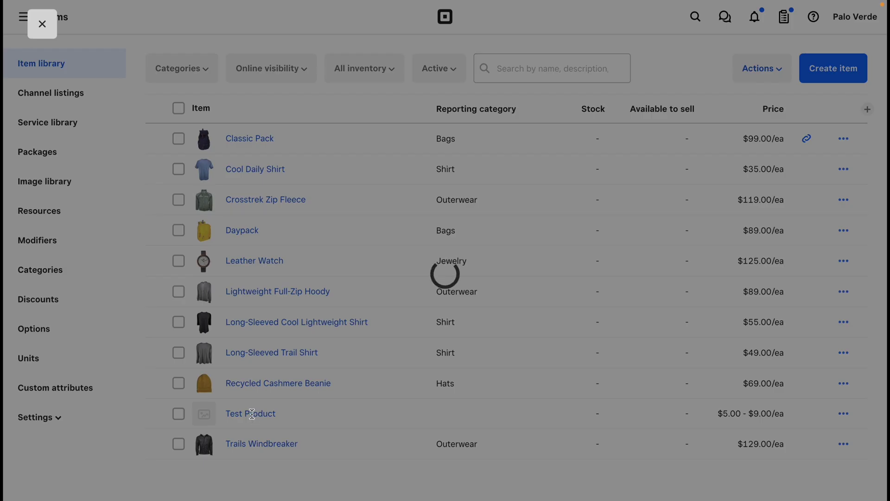
{"action": "scroll", "coordinate": [251, 413], "scroll_direction": "down", "scroll_amount": 20}
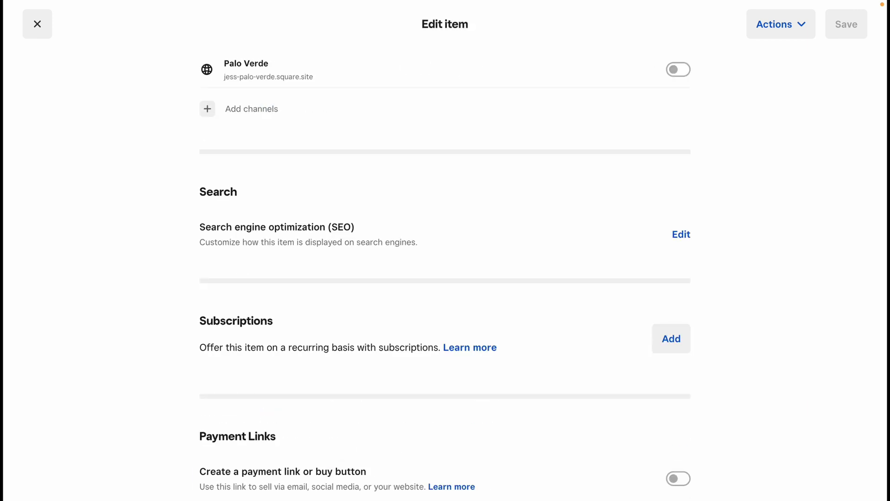
{"action": "left_click", "coordinate": [679, 478]}
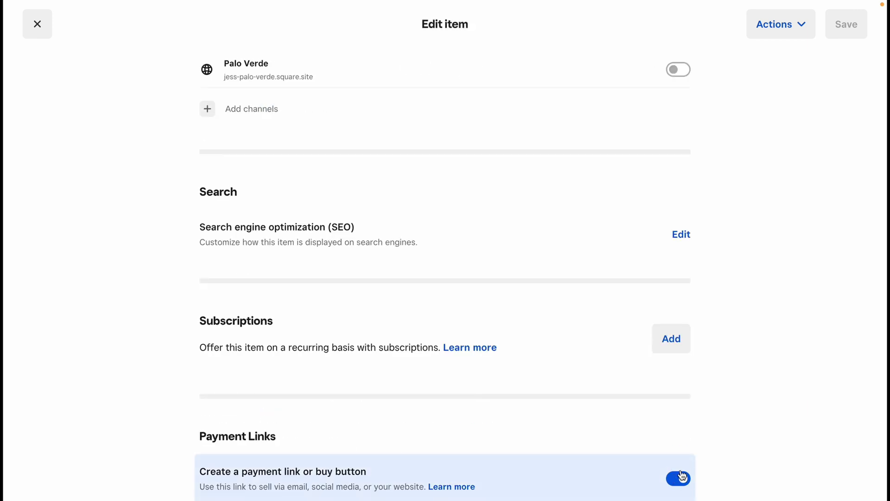
{"action": "scroll", "coordinate": [765, 392], "scroll_direction": "down", "scroll_amount": 1}
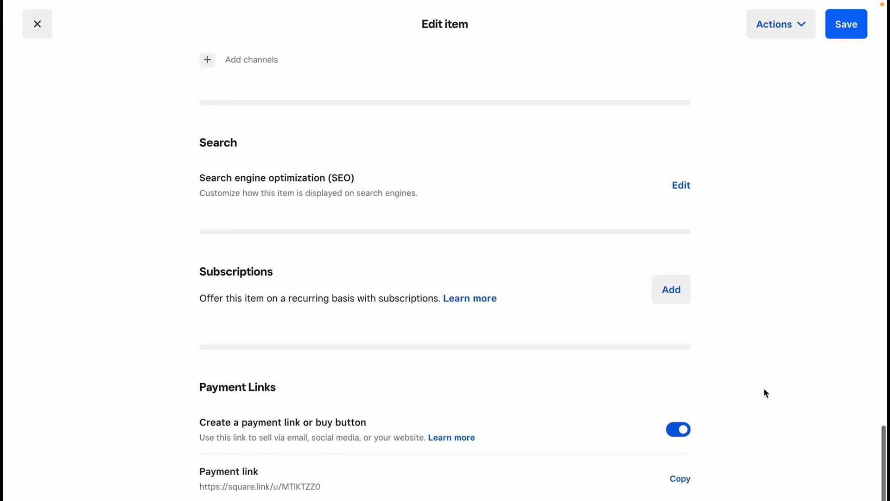
{"action": "left_click", "coordinate": [679, 478]}
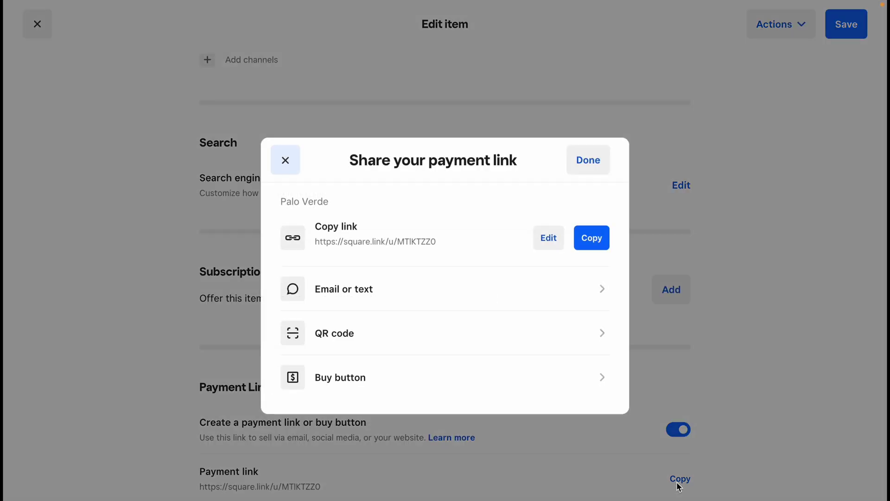
{"action": "left_click", "coordinate": [592, 238]}
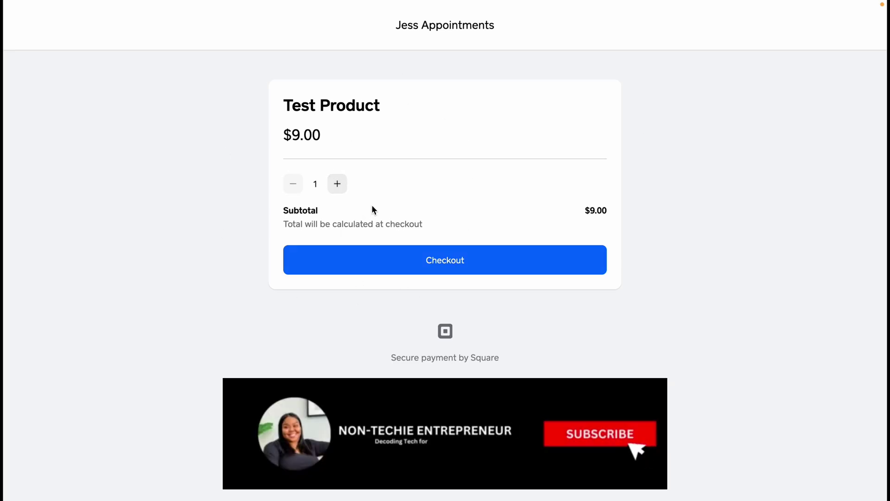
Check out Test Product through its payment link, then return to Bitship
{"action": "left_click", "coordinate": [382, 268]}
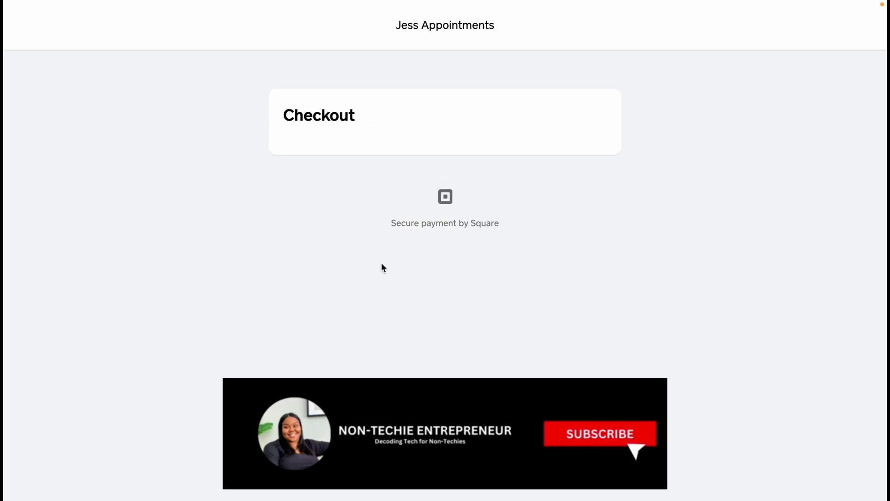
{"action": "scroll", "coordinate": [469, 202], "scroll_direction": "down", "scroll_amount": 3}
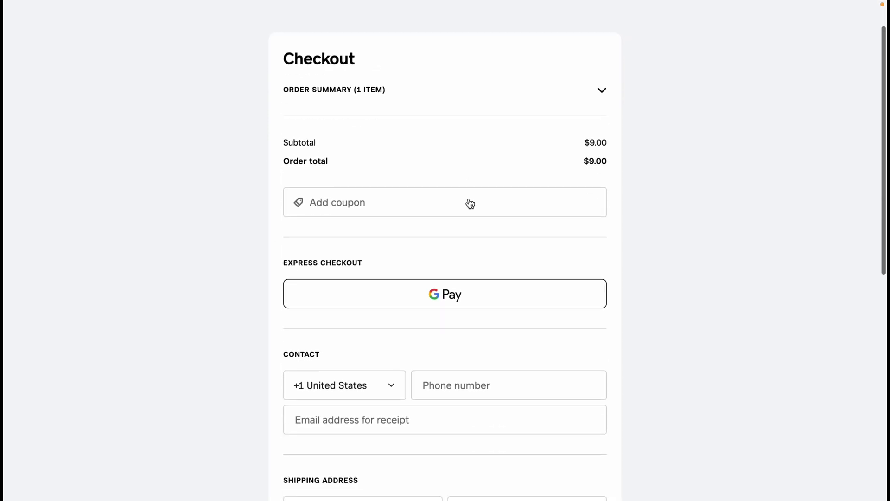
{"action": "scroll", "coordinate": [357, 148], "scroll_direction": "down", "scroll_amount": 5}
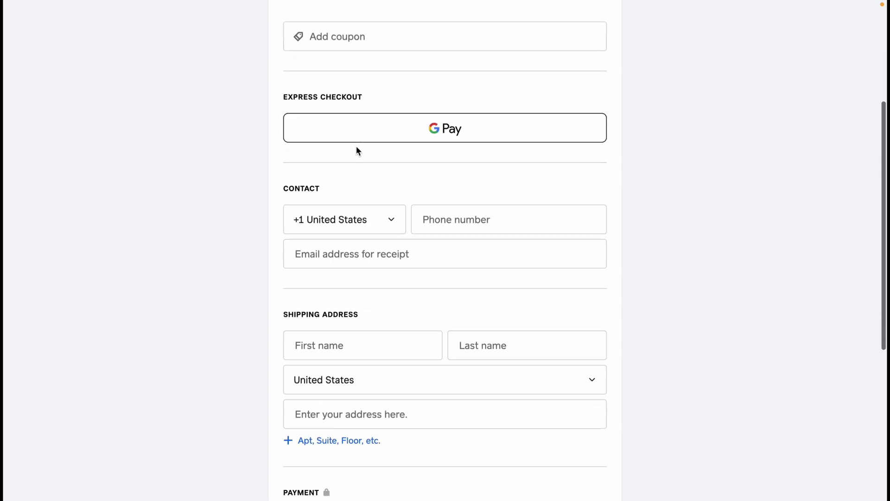
{"action": "scroll", "coordinate": [357, 149], "scroll_direction": "down", "scroll_amount": 8}
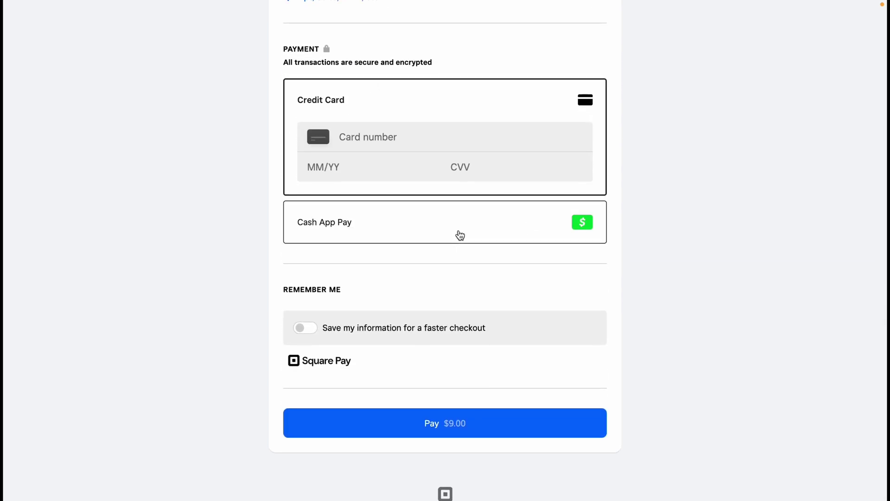
{"action": "scroll", "coordinate": [460, 235], "scroll_direction": "up", "scroll_amount": 15}
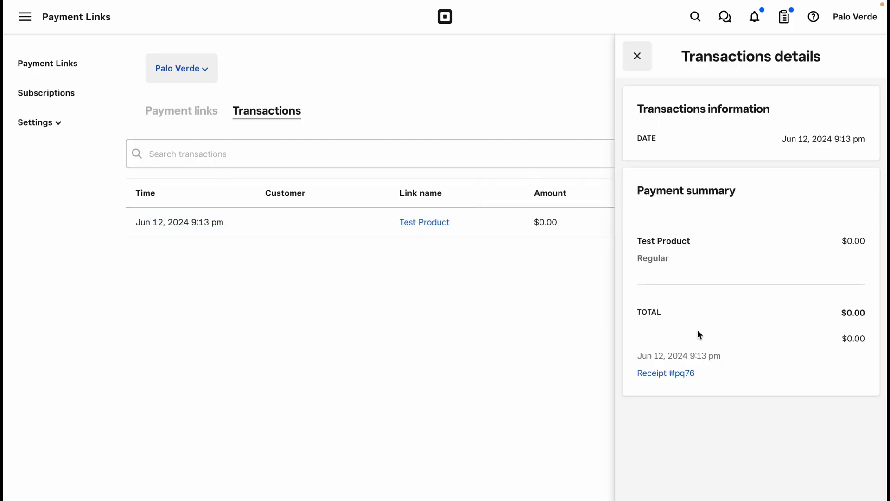
{"action": "left_click", "coordinate": [34, 430]}
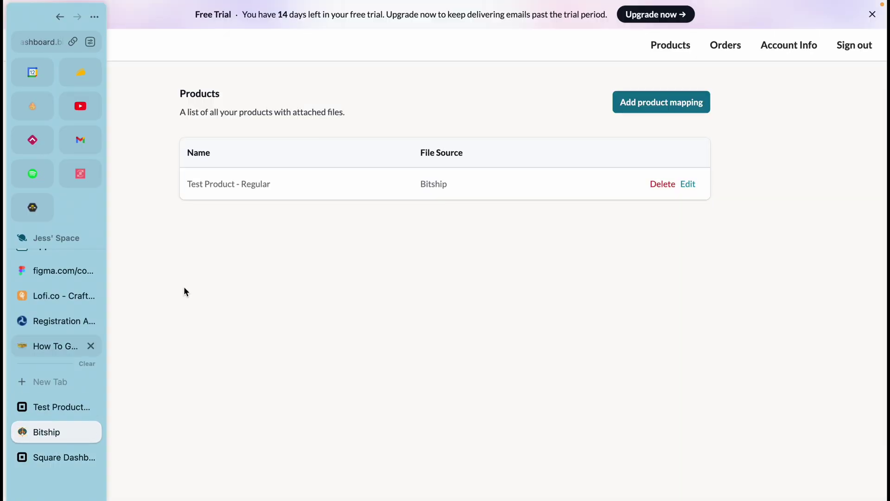
Open Bitship's Orders list and check the Test Product order's id
{"action": "left_click", "coordinate": [720, 48]}
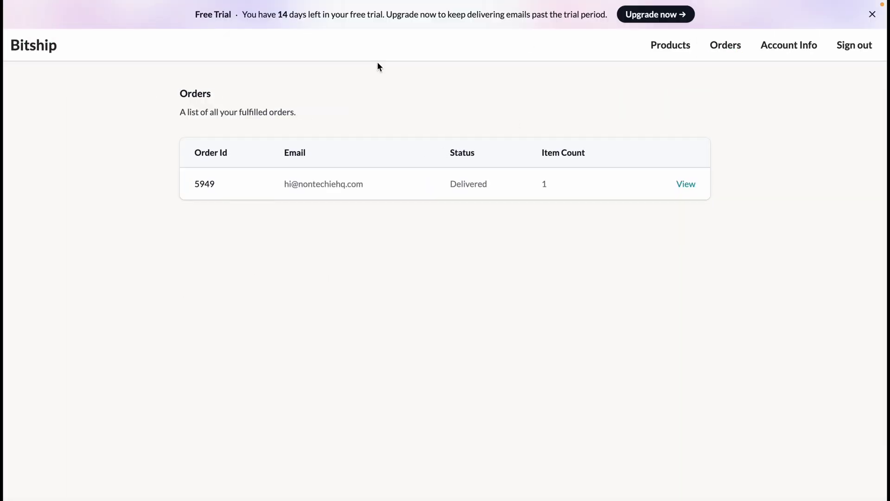
{"action": "left_click_drag", "start_coordinate": [192, 186], "coordinate": [224, 189]}
{"action": "left_click", "coordinate": [248, 194]}
View the Delivered order's details and go to its Square transaction
{"action": "left_click", "coordinate": [688, 184]}
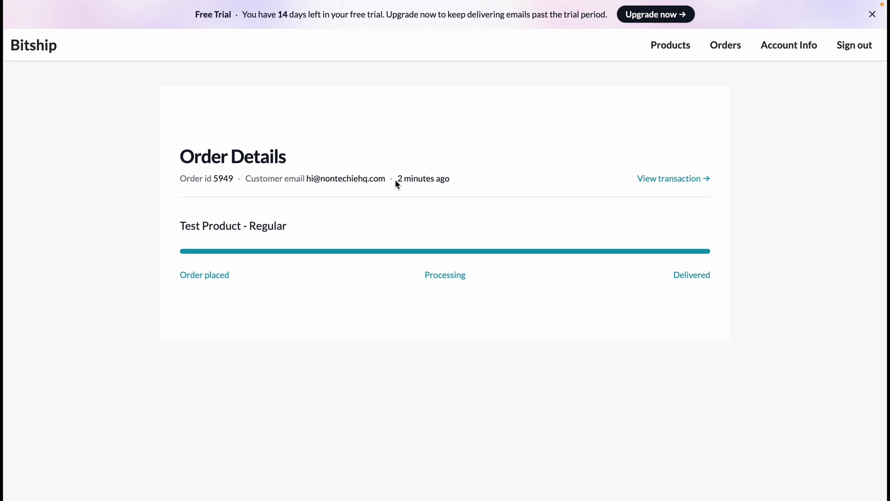
{"action": "left_click_drag", "start_coordinate": [396, 181], "coordinate": [451, 181]}
{"action": "left_click", "coordinate": [451, 180]}
{"action": "left_click", "coordinate": [685, 180]}
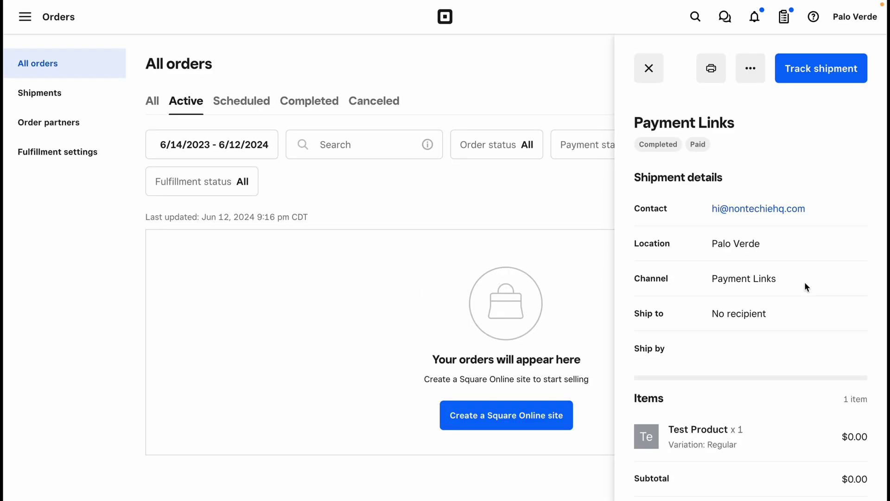
Review the Test Product x 1 order's items, payment and activity details
{"action": "scroll", "coordinate": [806, 287], "scroll_direction": "down", "scroll_amount": 5}
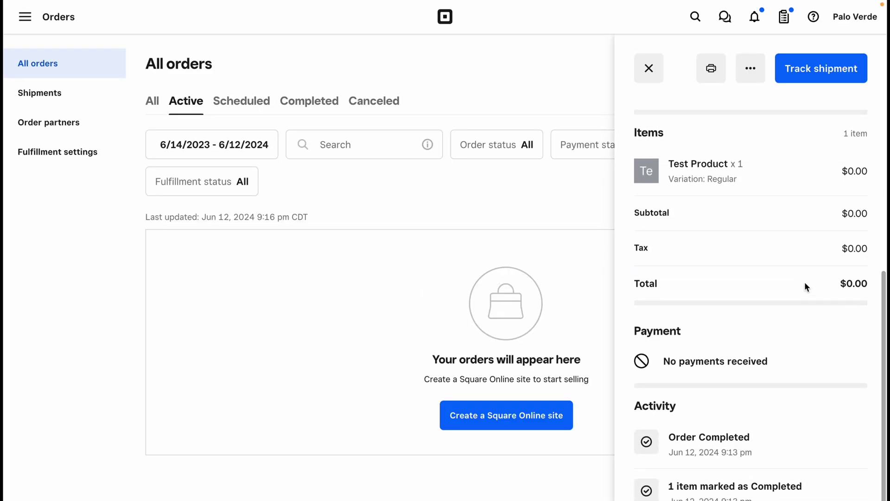
{"action": "scroll", "coordinate": [807, 286], "scroll_direction": "up", "scroll_amount": 5}
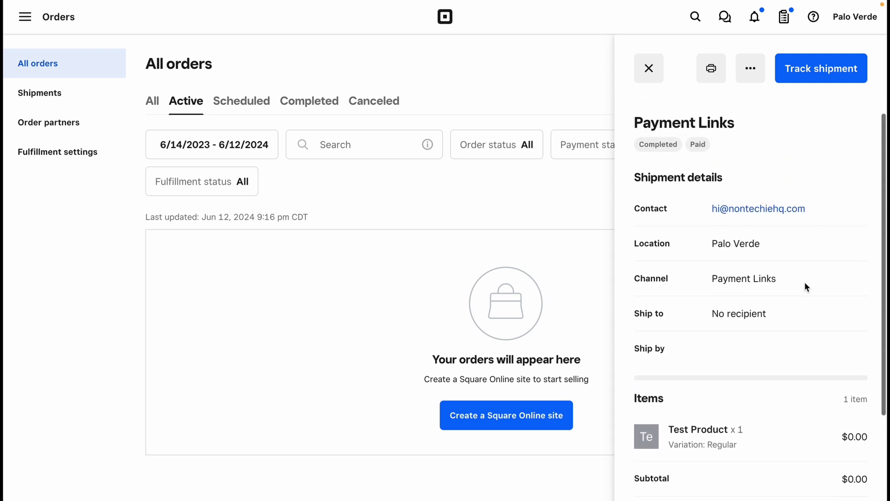